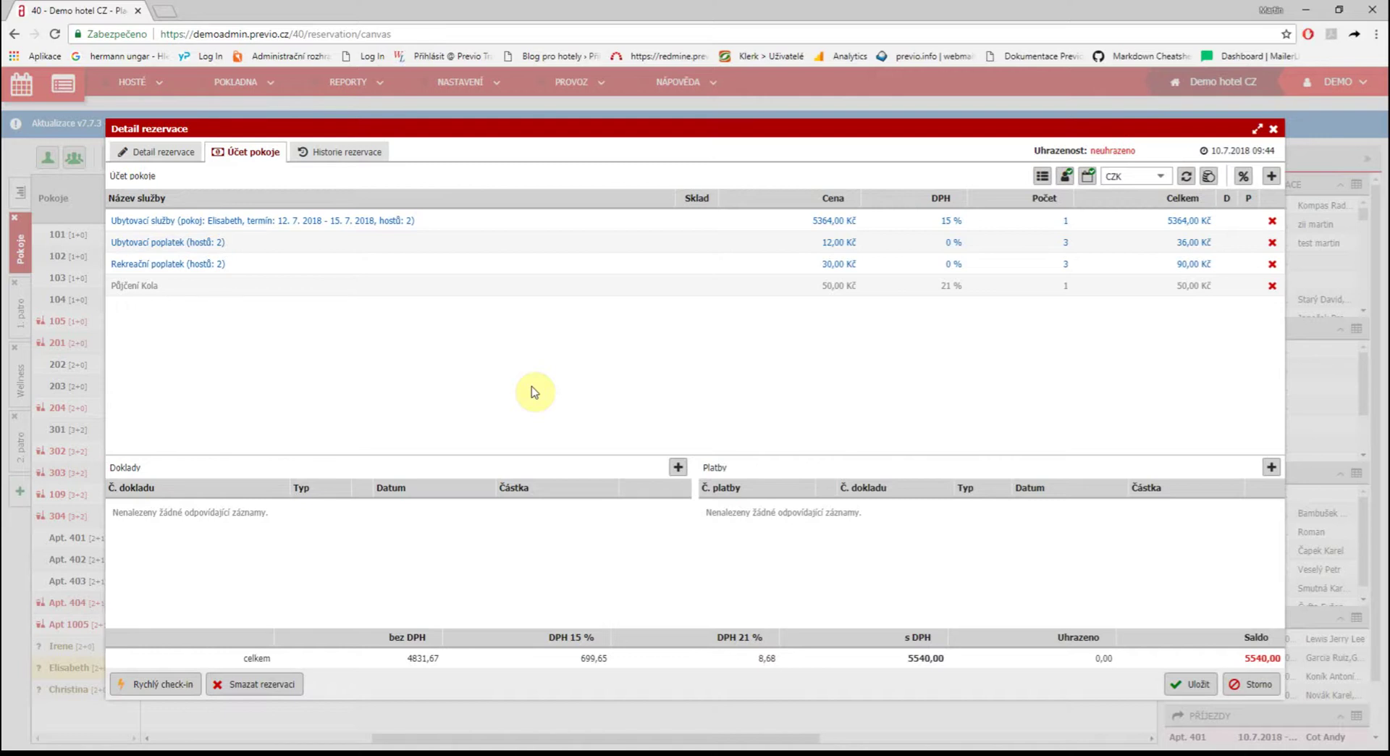
Step: Create a new invoice (Faktura) from the room account and set its payment method to Platební karta
left_click(115, 292)
left_click(158, 310)
left_click(678, 467)
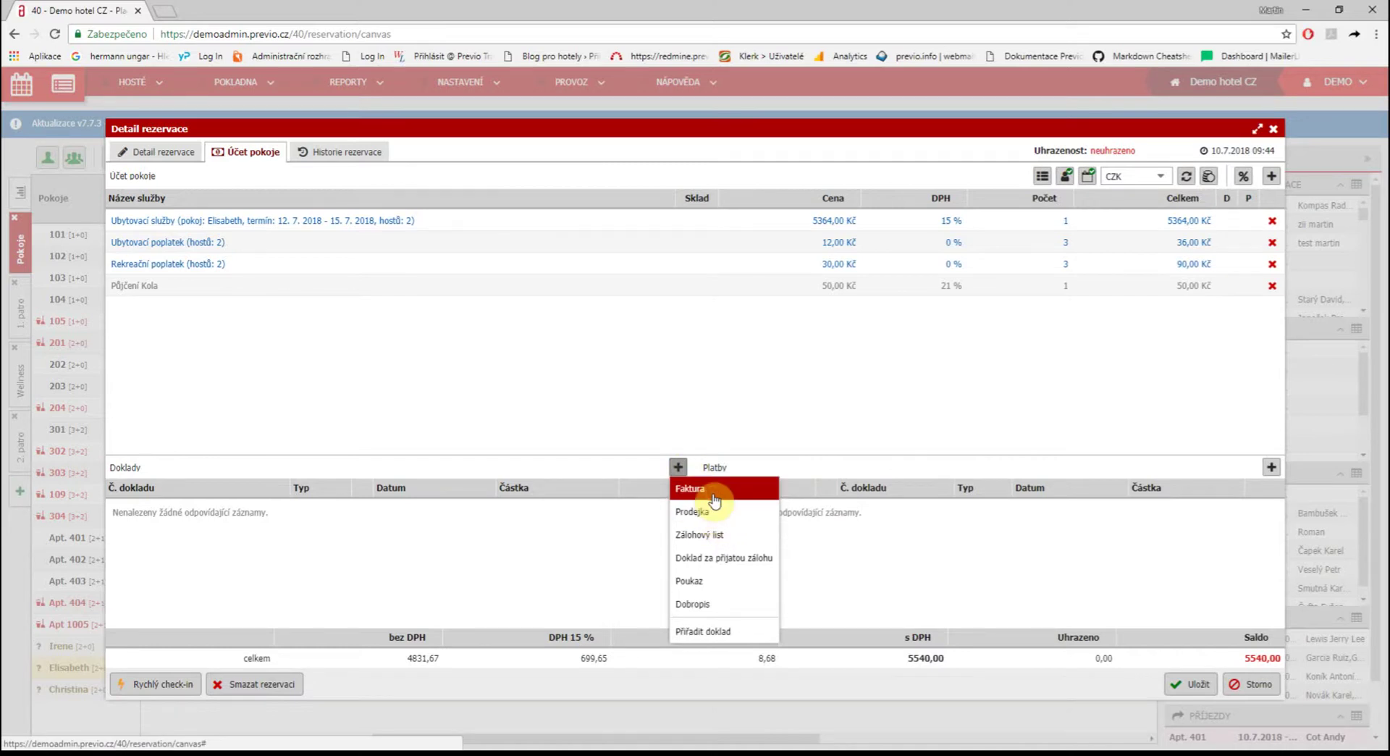
left_click(715, 498)
left_click(569, 260)
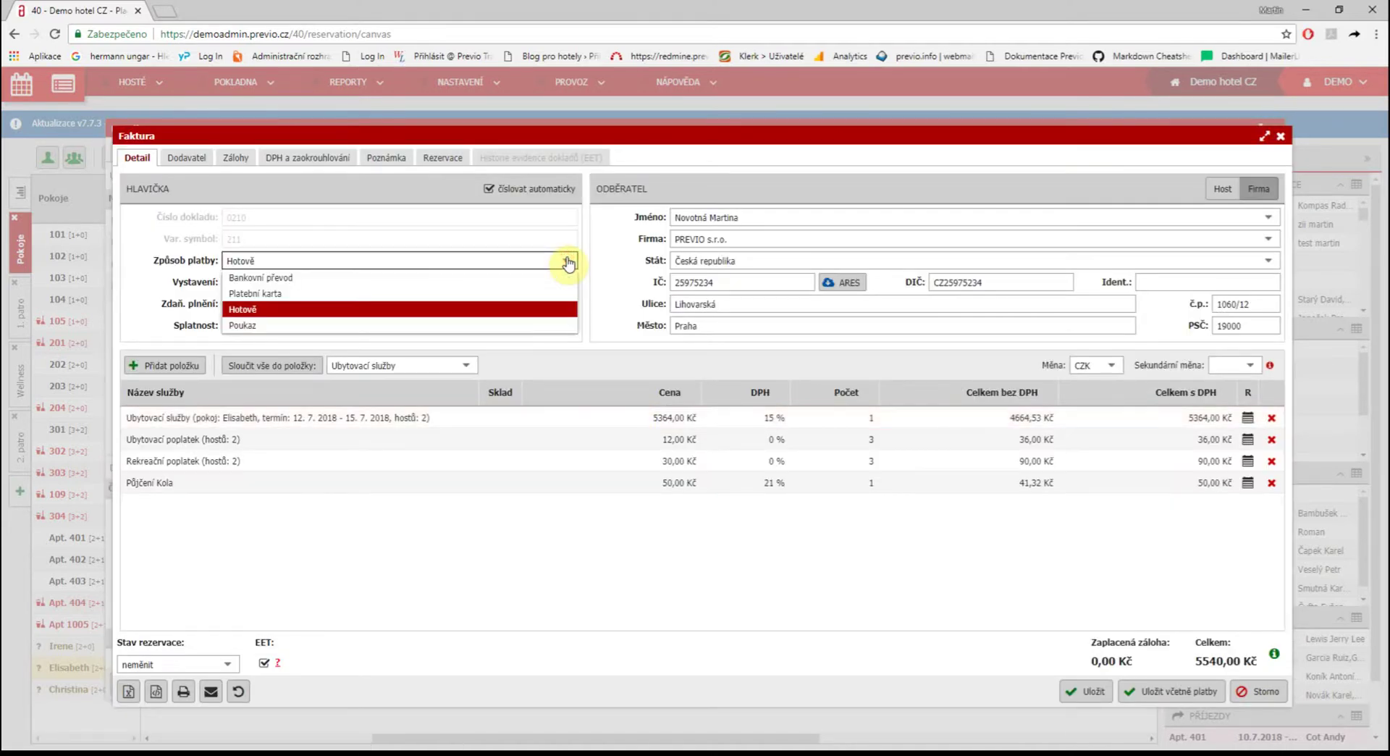
left_click(527, 294)
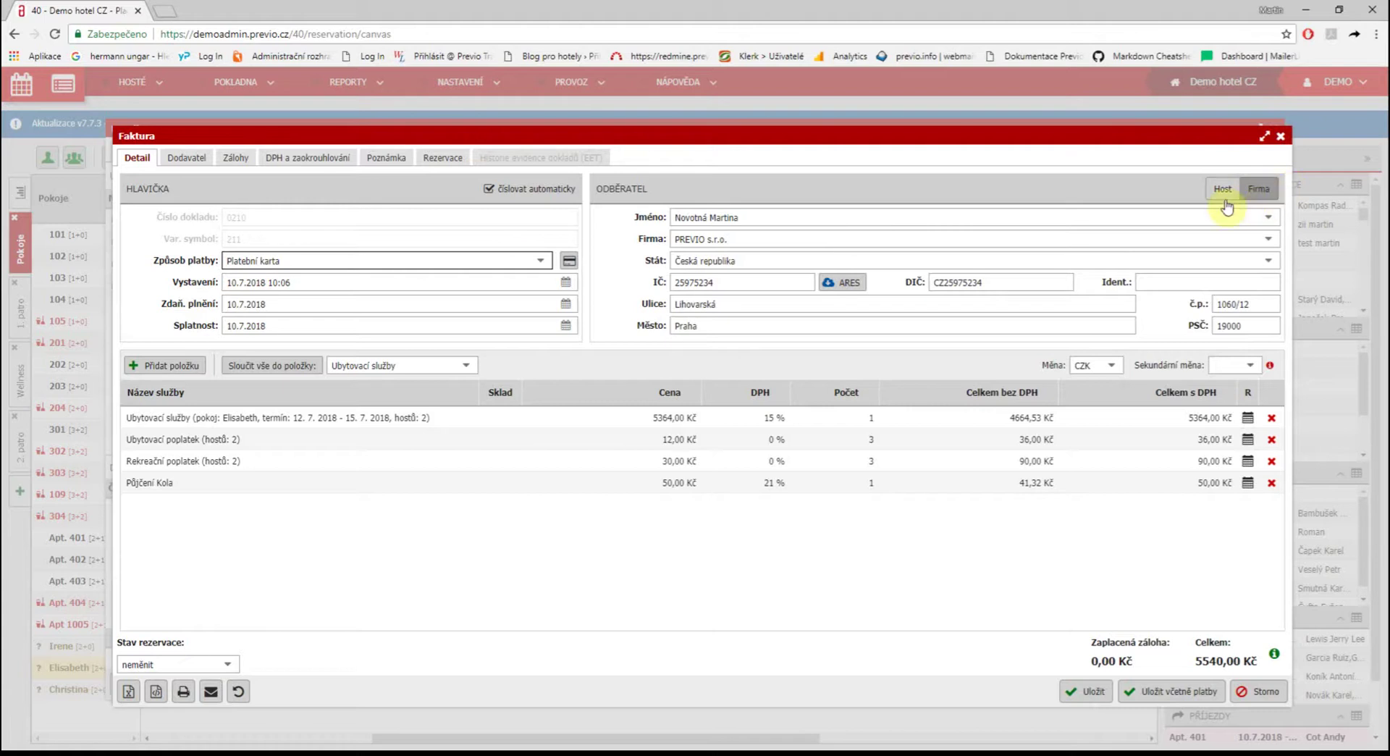
Step: Clear the customer's personal name from the invoice, leaving only the company as the buyer
left_click(775, 217)
left_click_drag(742, 216, 647, 209)
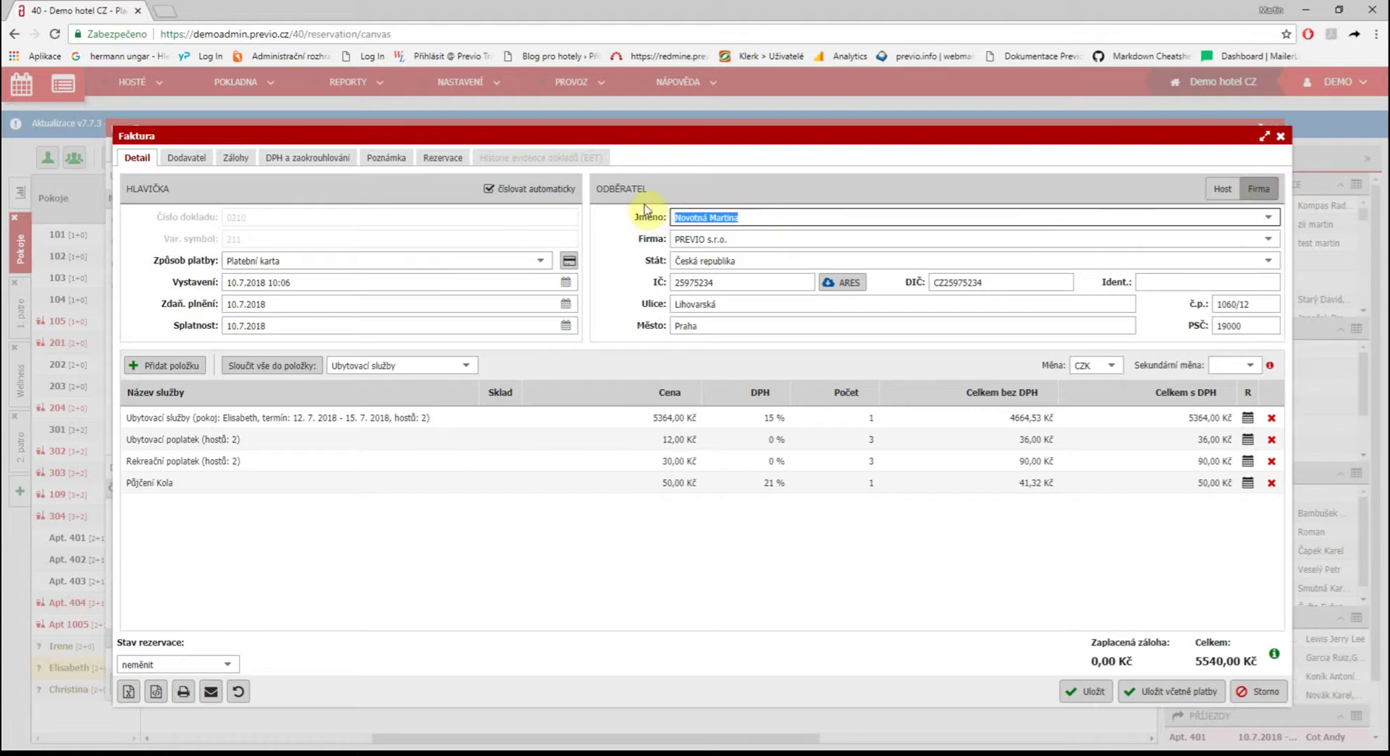
key("BackSpace")
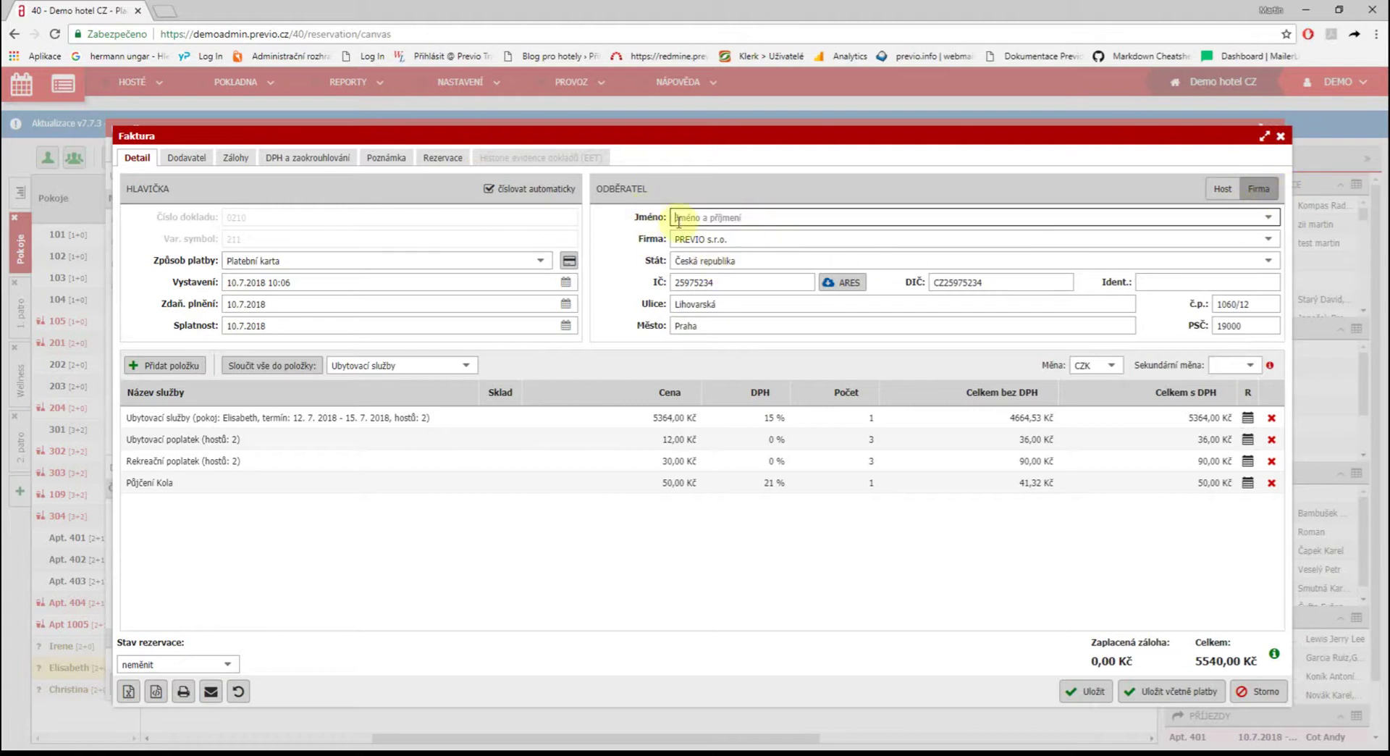
left_click(614, 252)
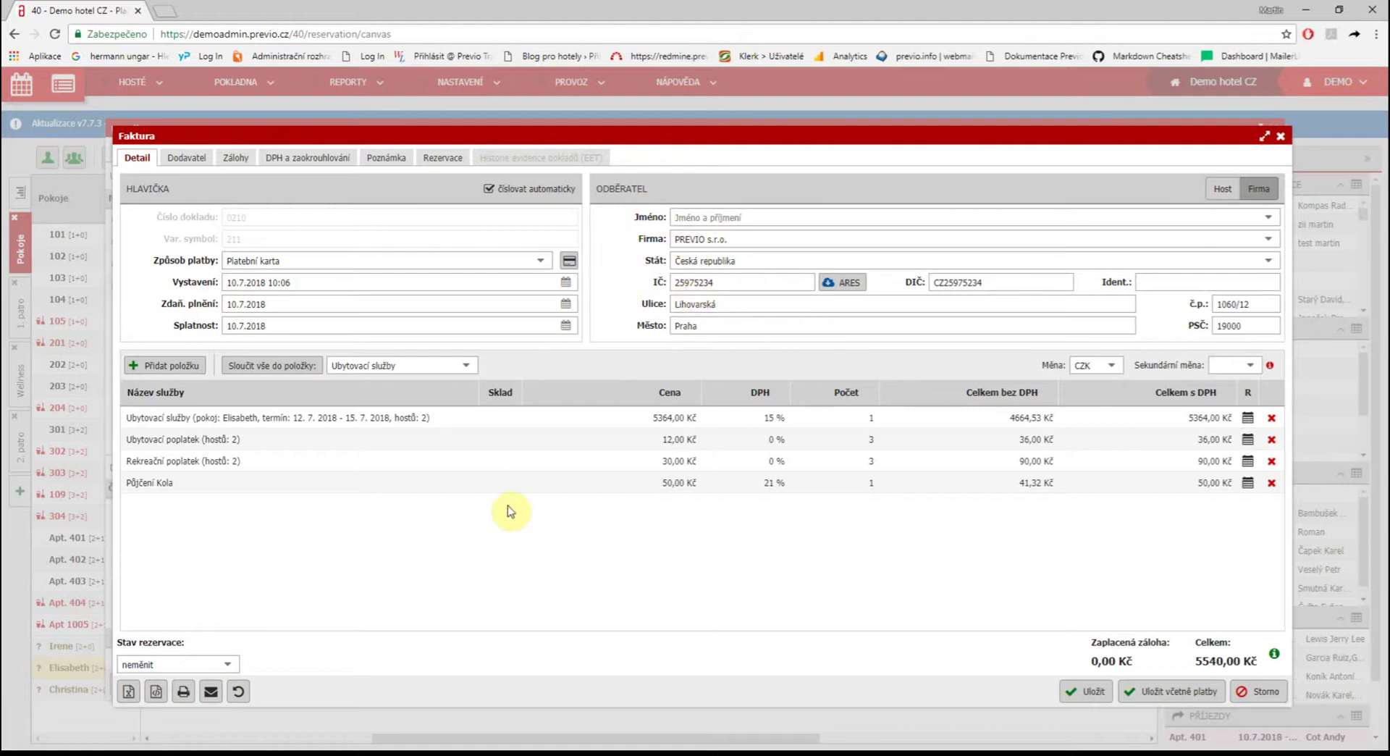
Step: Remove the Půjčení Kola item from the invoice and save the invoice including its payment
left_click(270, 422)
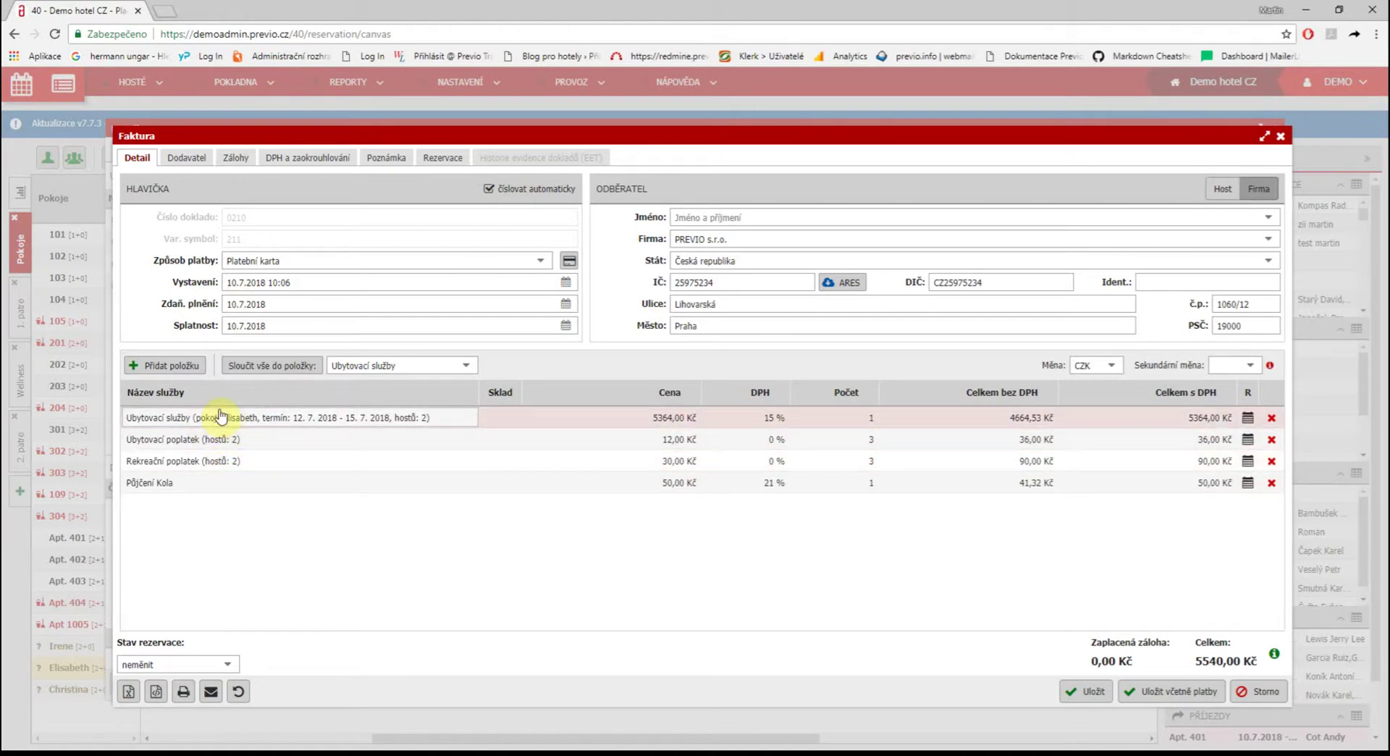
left_click(214, 465)
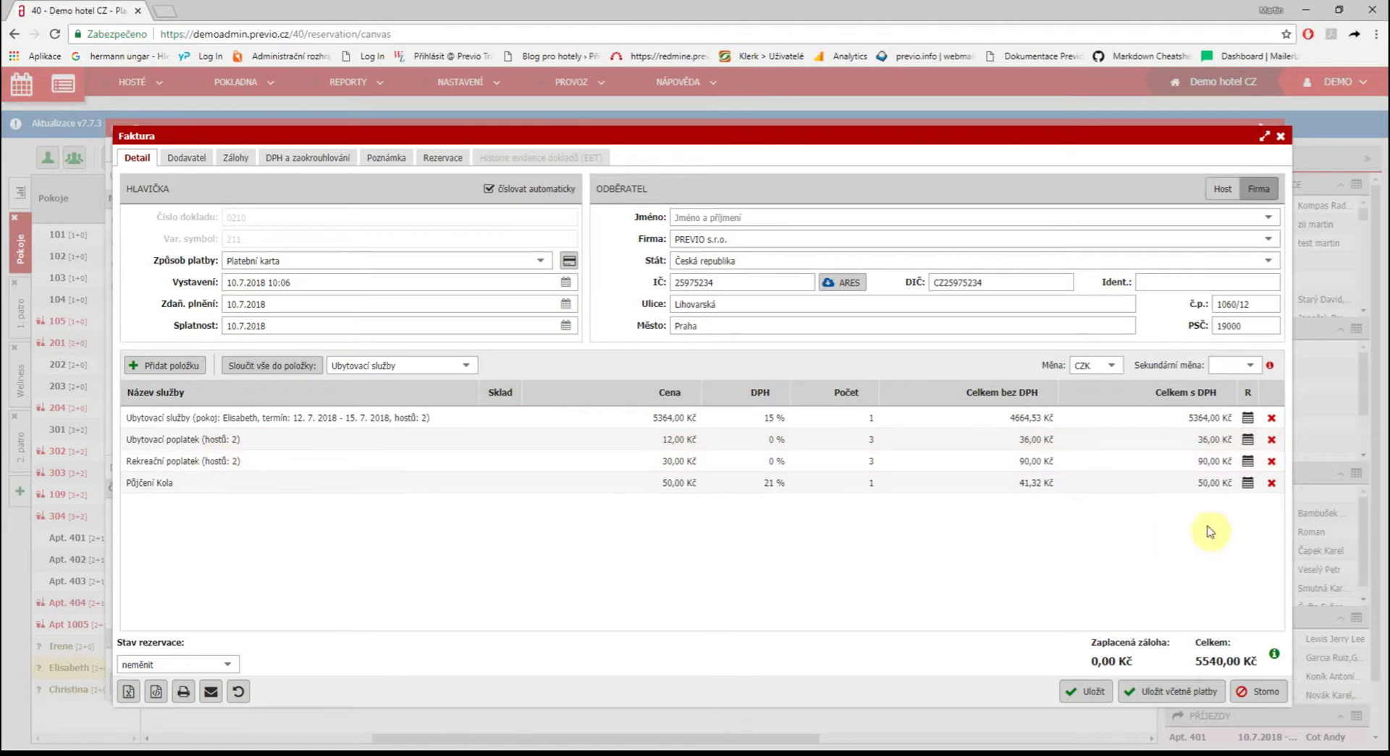
left_click(1272, 483)
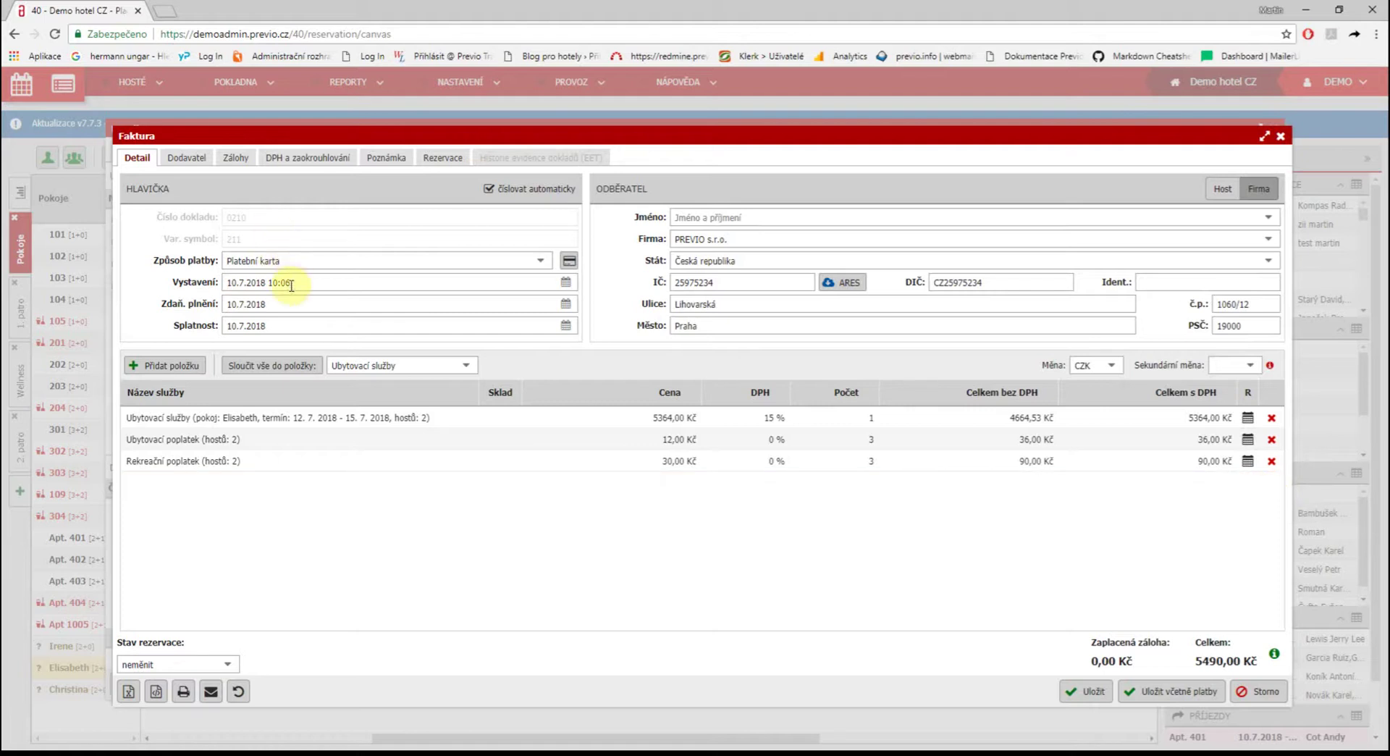
left_click(1198, 696)
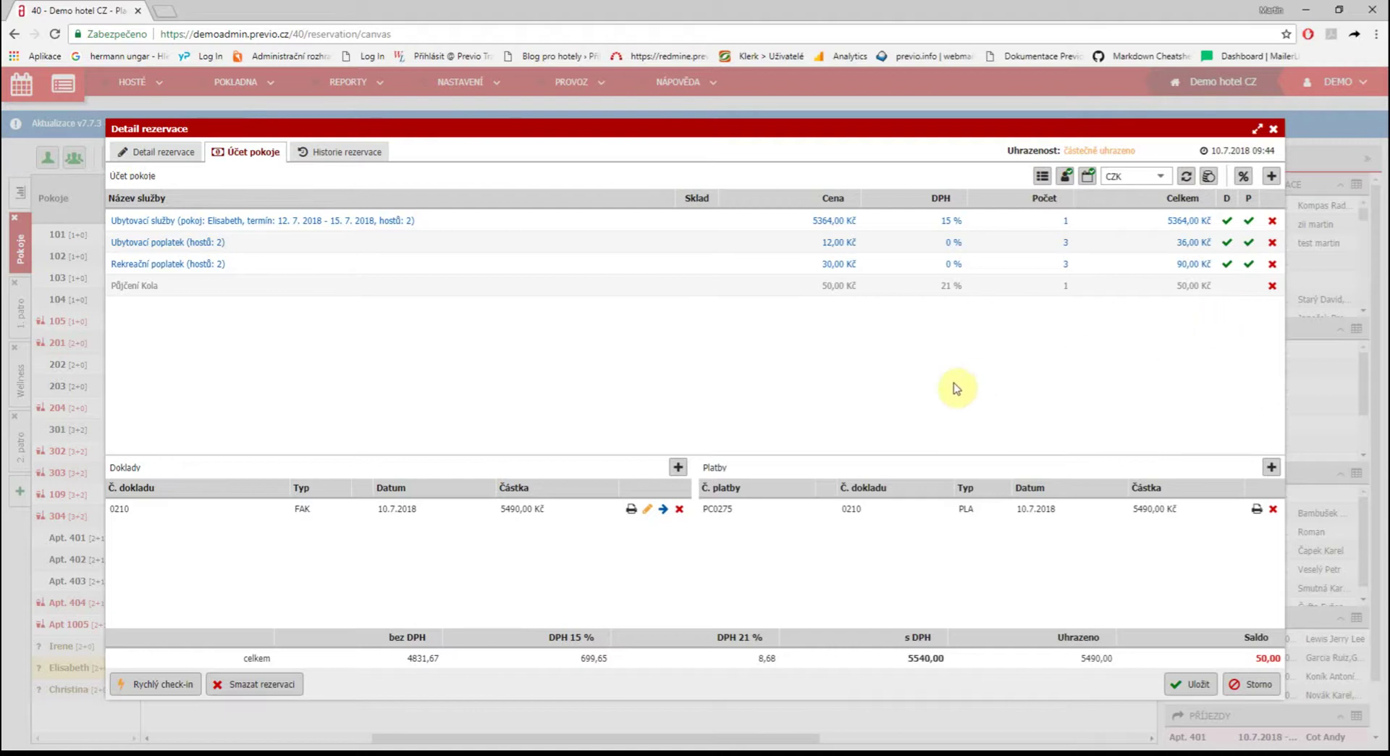
Step: Issue a sales receipt (Prodejka) for the remaining Půjčení Kola item to the guest (Host), saving it including the cash payment
left_click(678, 467)
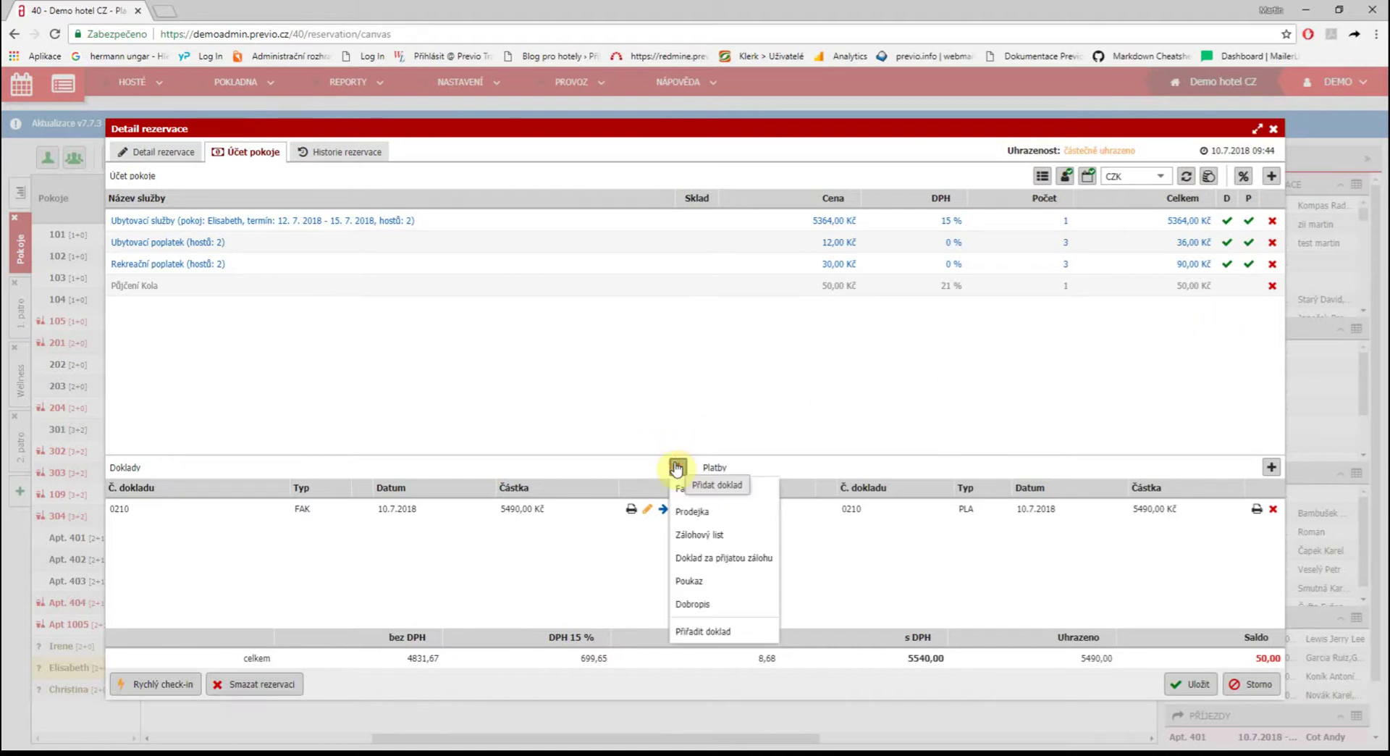
left_click(711, 517)
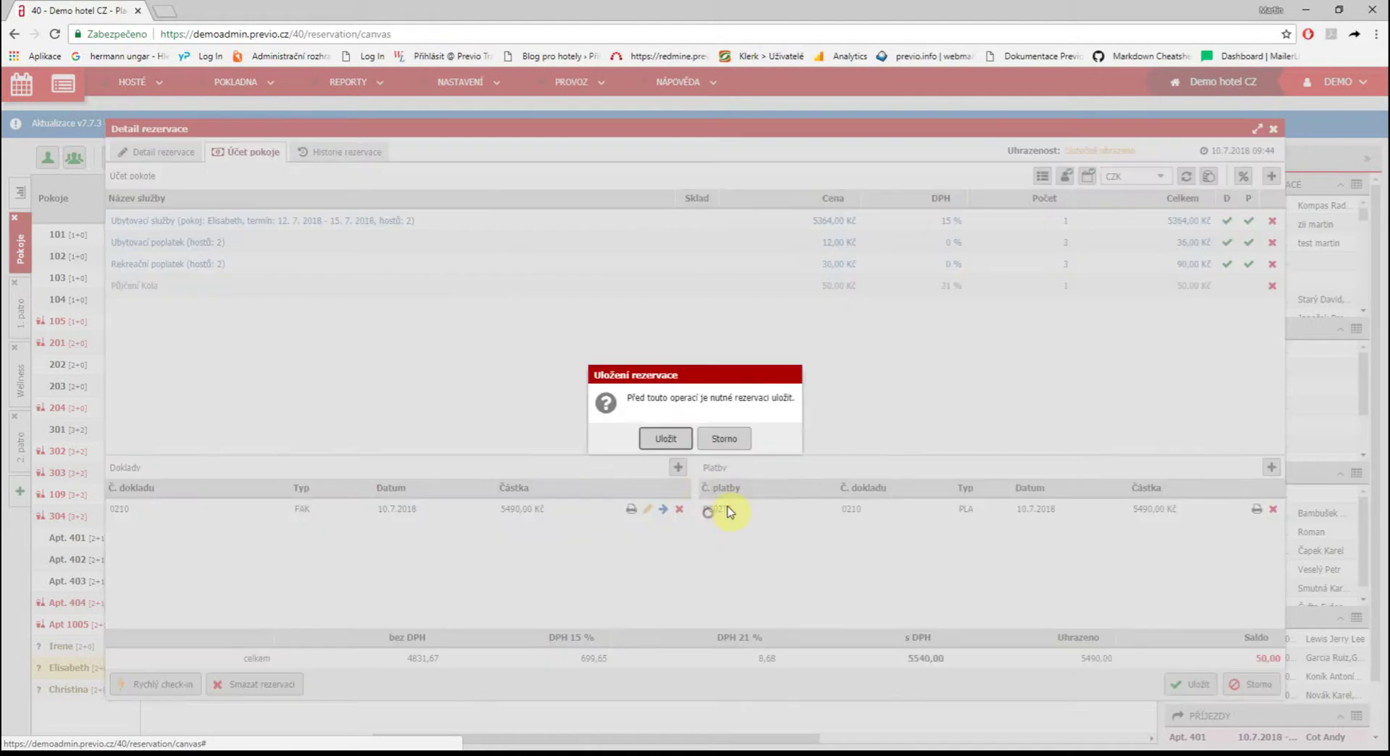
left_click(660, 437)
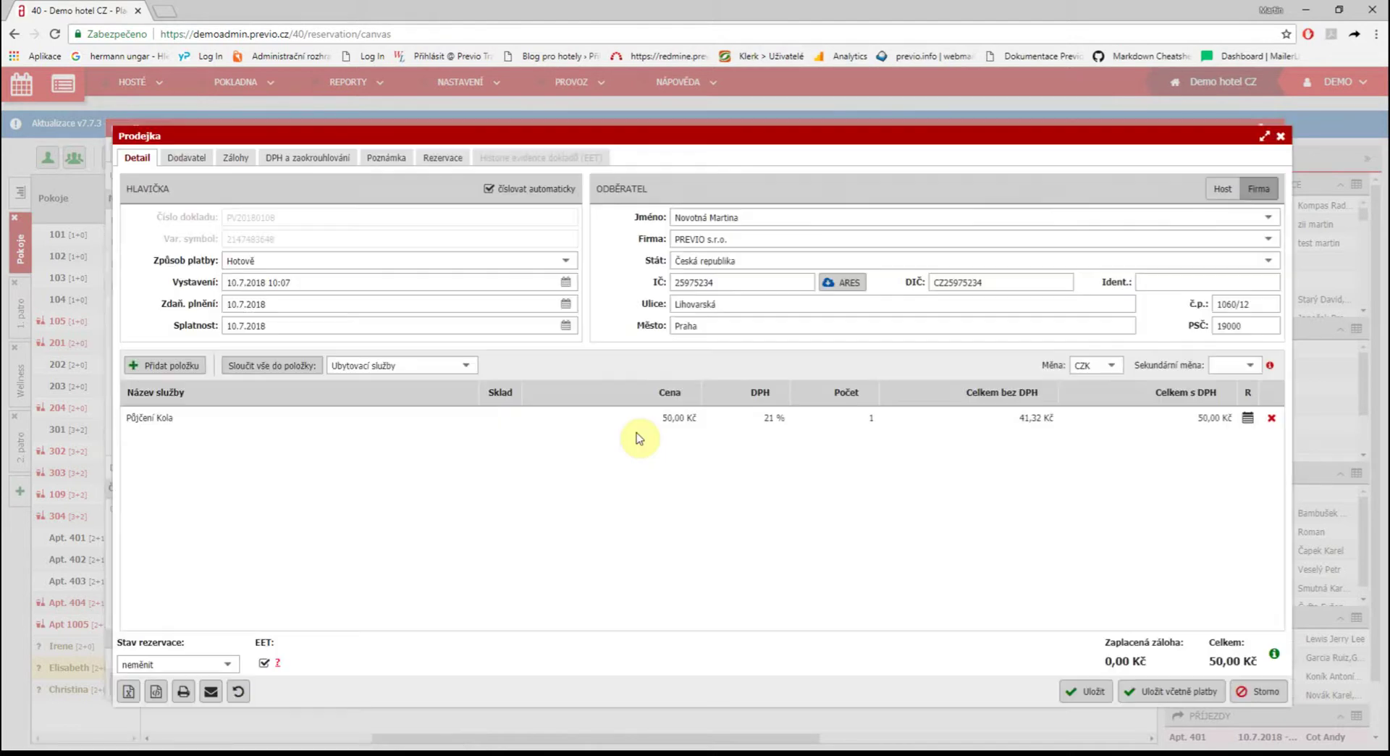
left_click(1223, 190)
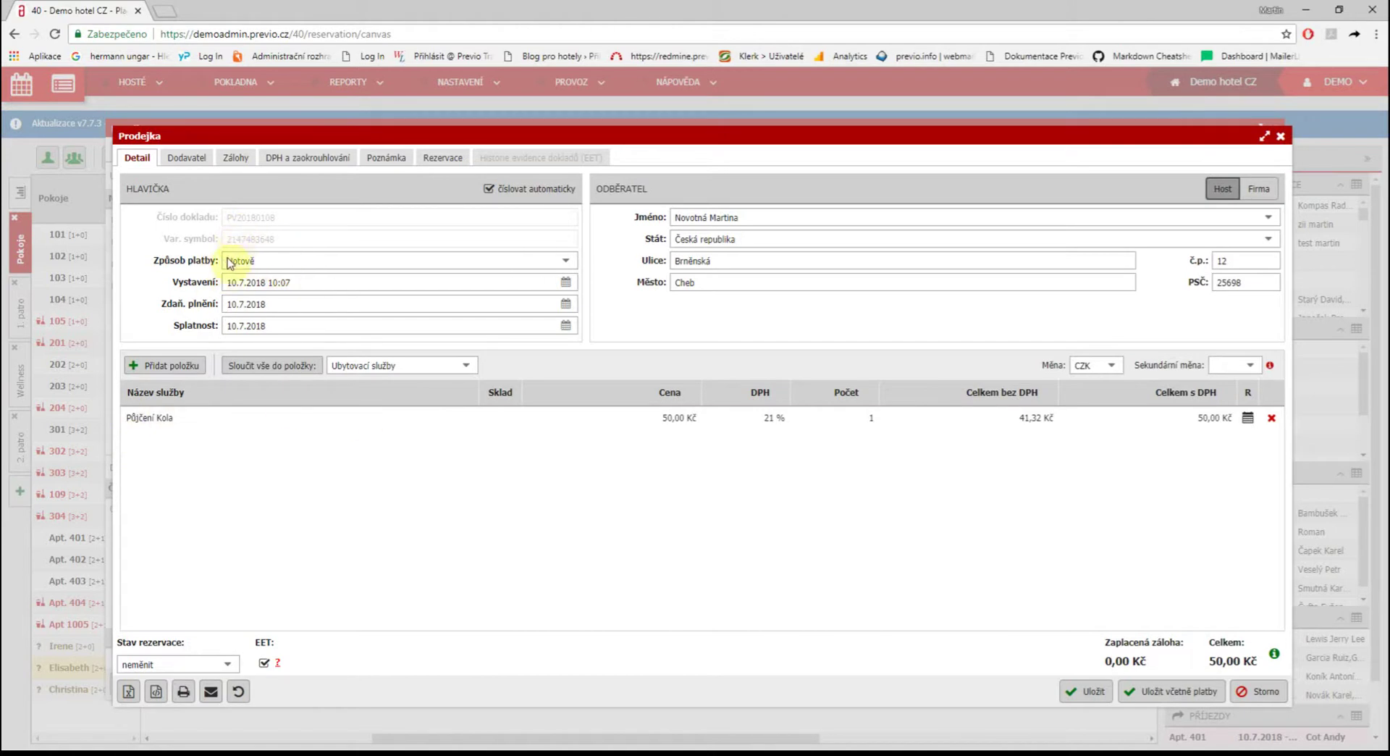
left_click(1178, 697)
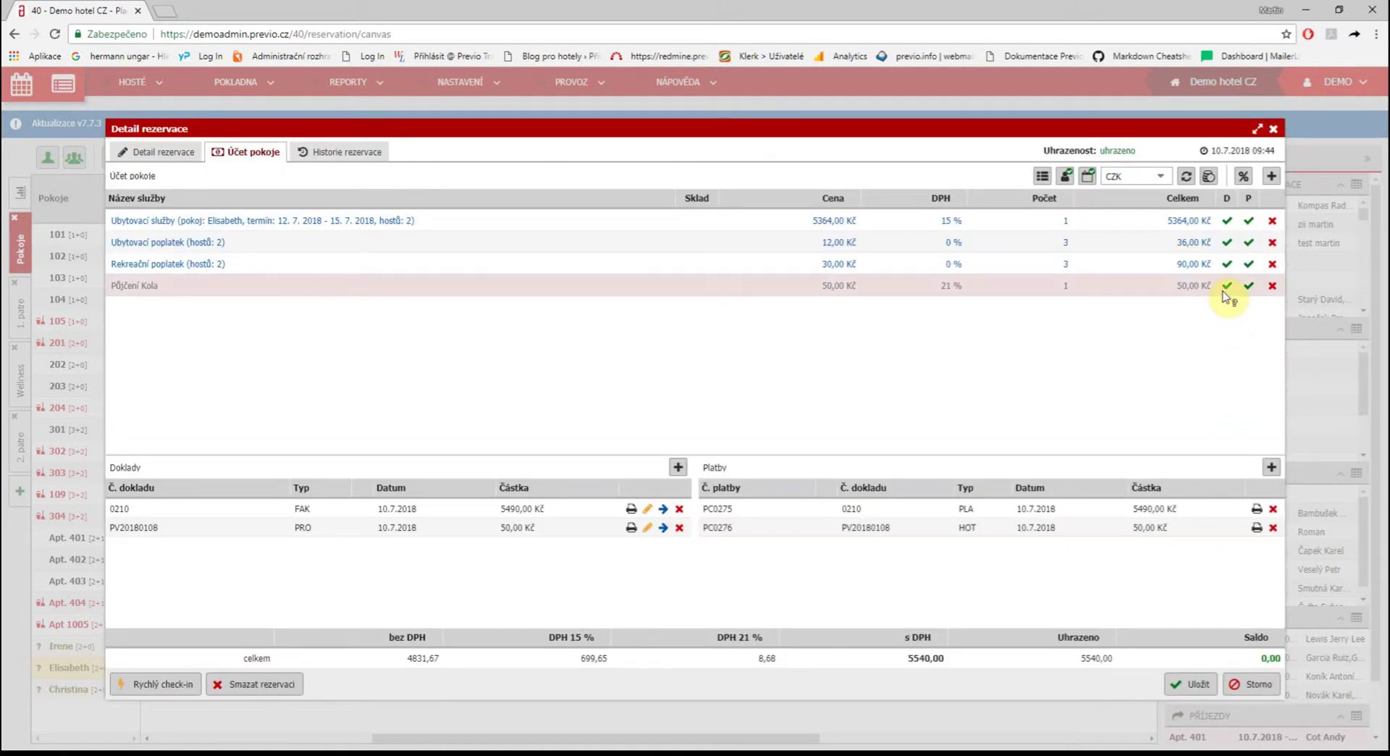
mouse_move(1253, 288)
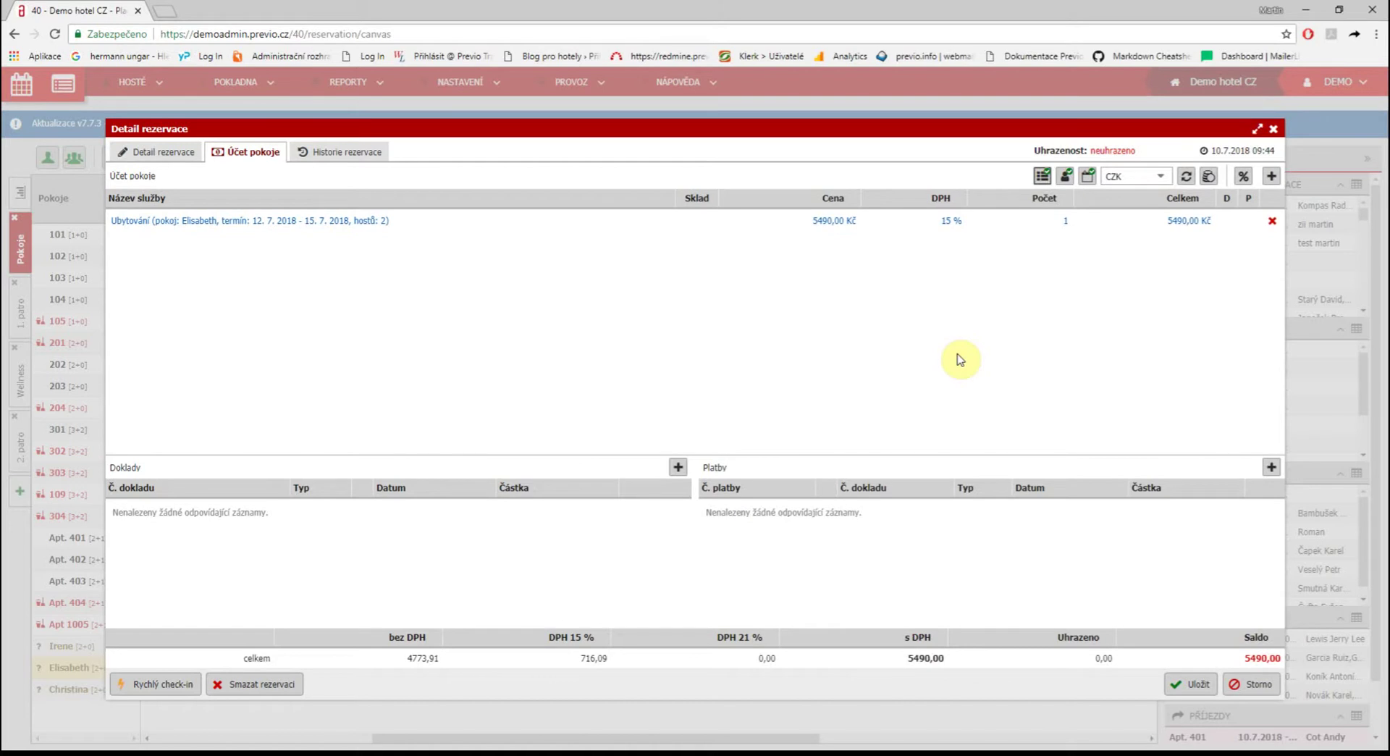
Step: Create a sales receipt (Prodejka) for the Ubytování item, saving the reservation first, and set the buyer type to Host
left_click(677, 469)
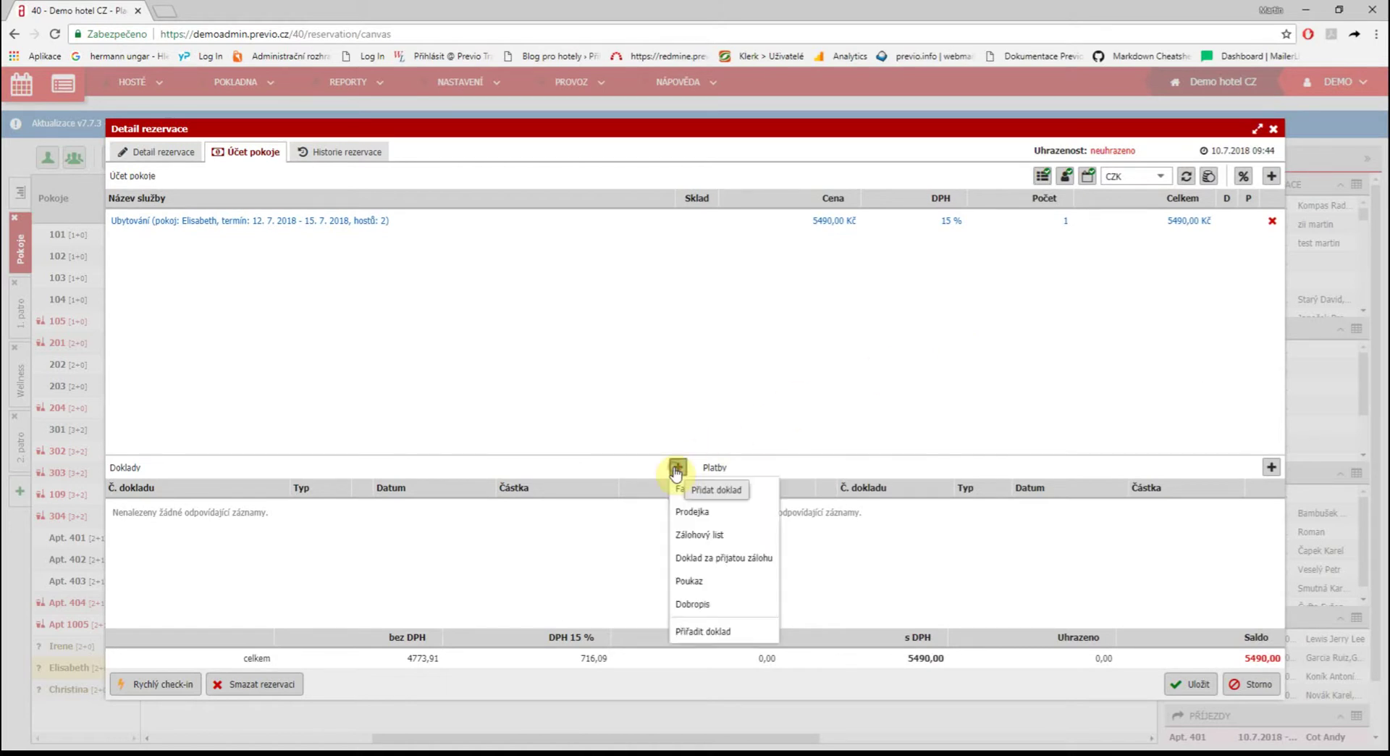
left_click(694, 514)
left_click(659, 440)
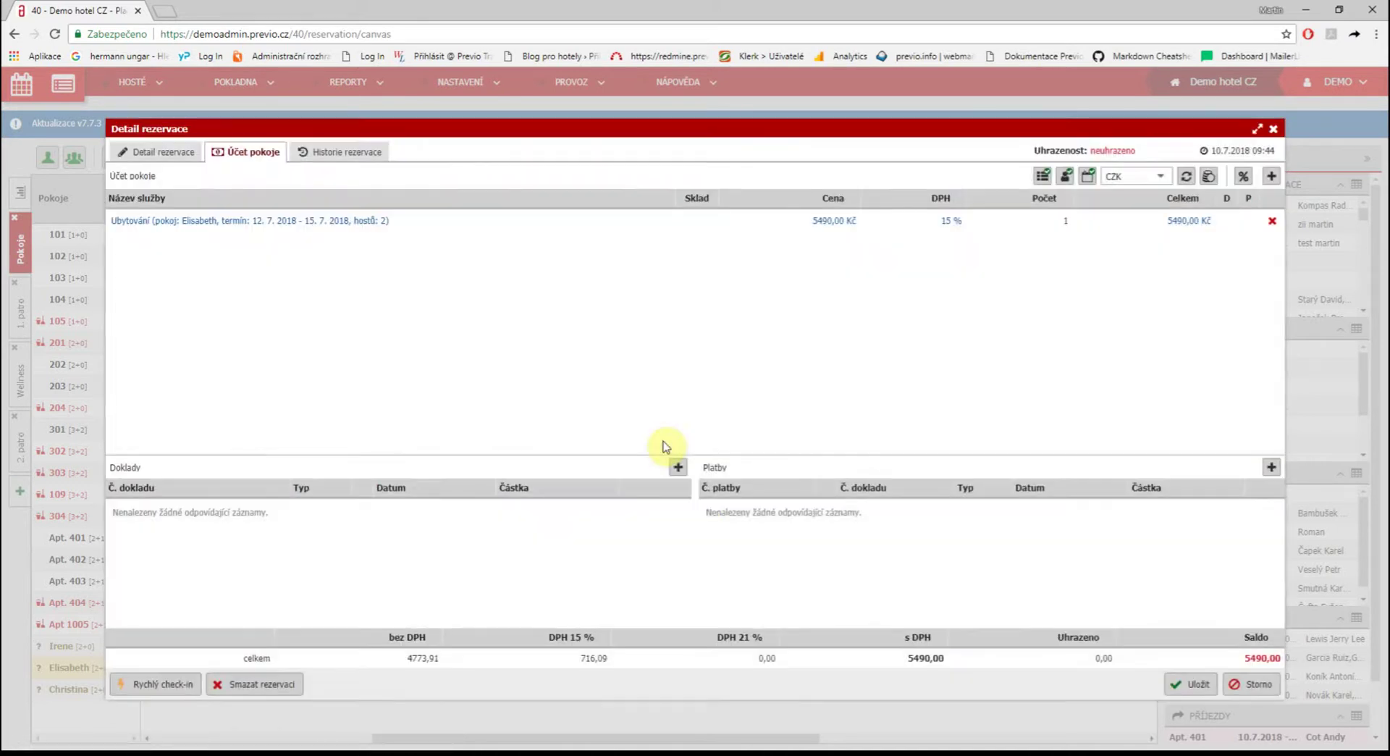
left_click(1229, 188)
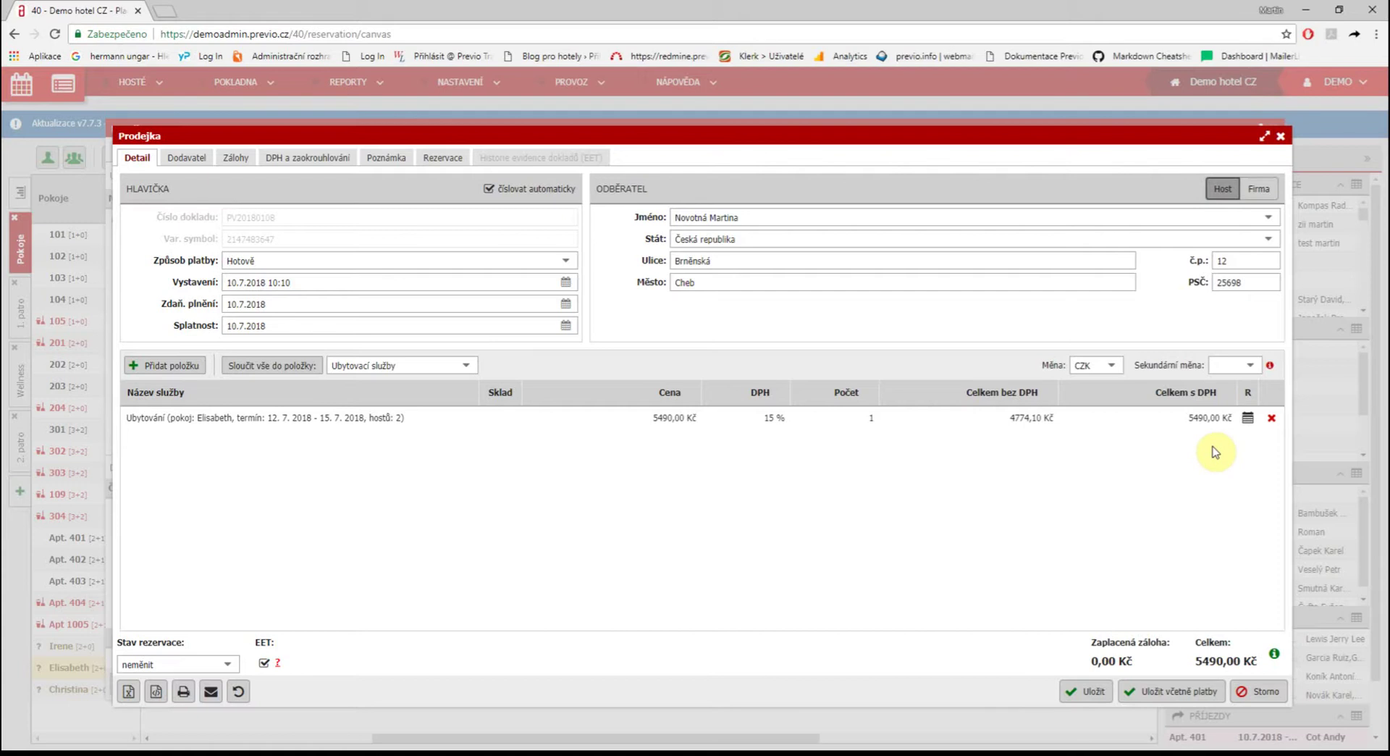
Step: Set the accommodation item's total with VAT to 2745 Kč and save the receipt including its payment
left_click(1208, 418)
type("2745")
key("Return")
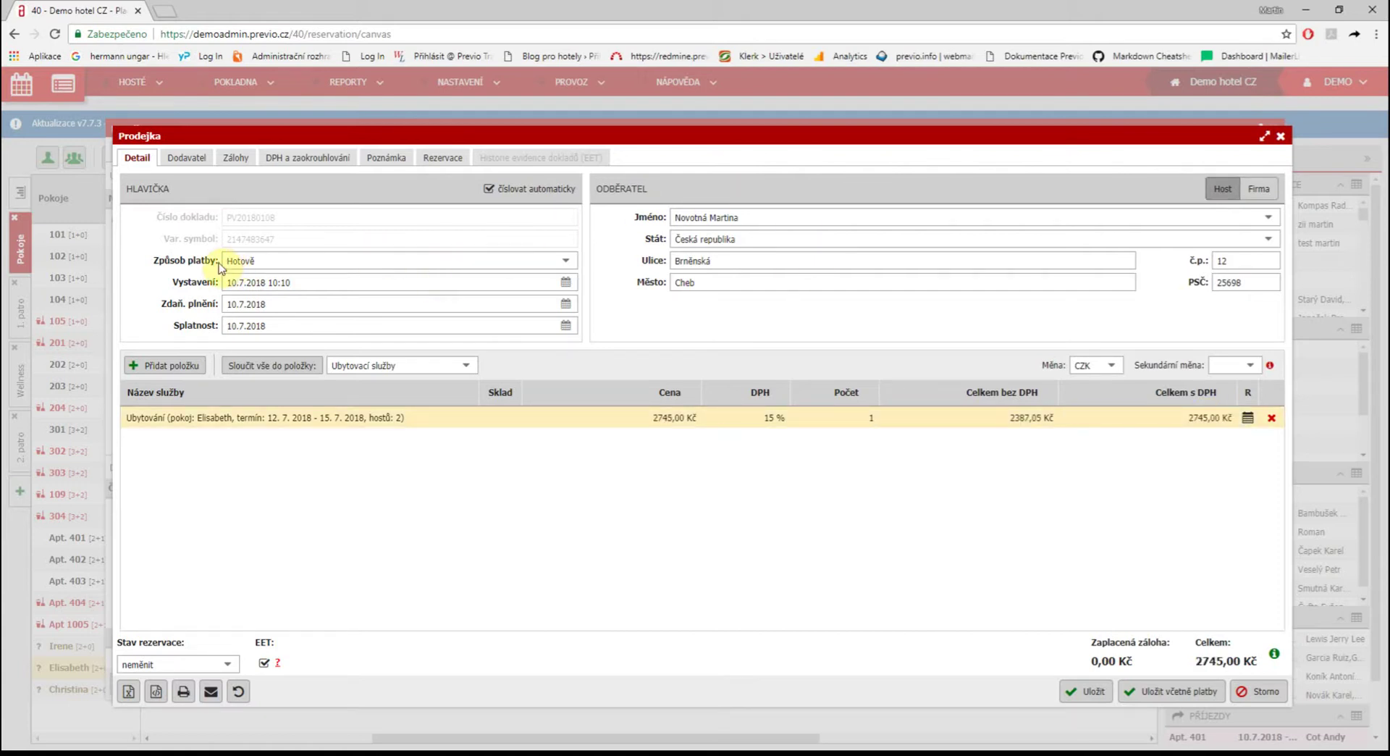
left_click(1179, 689)
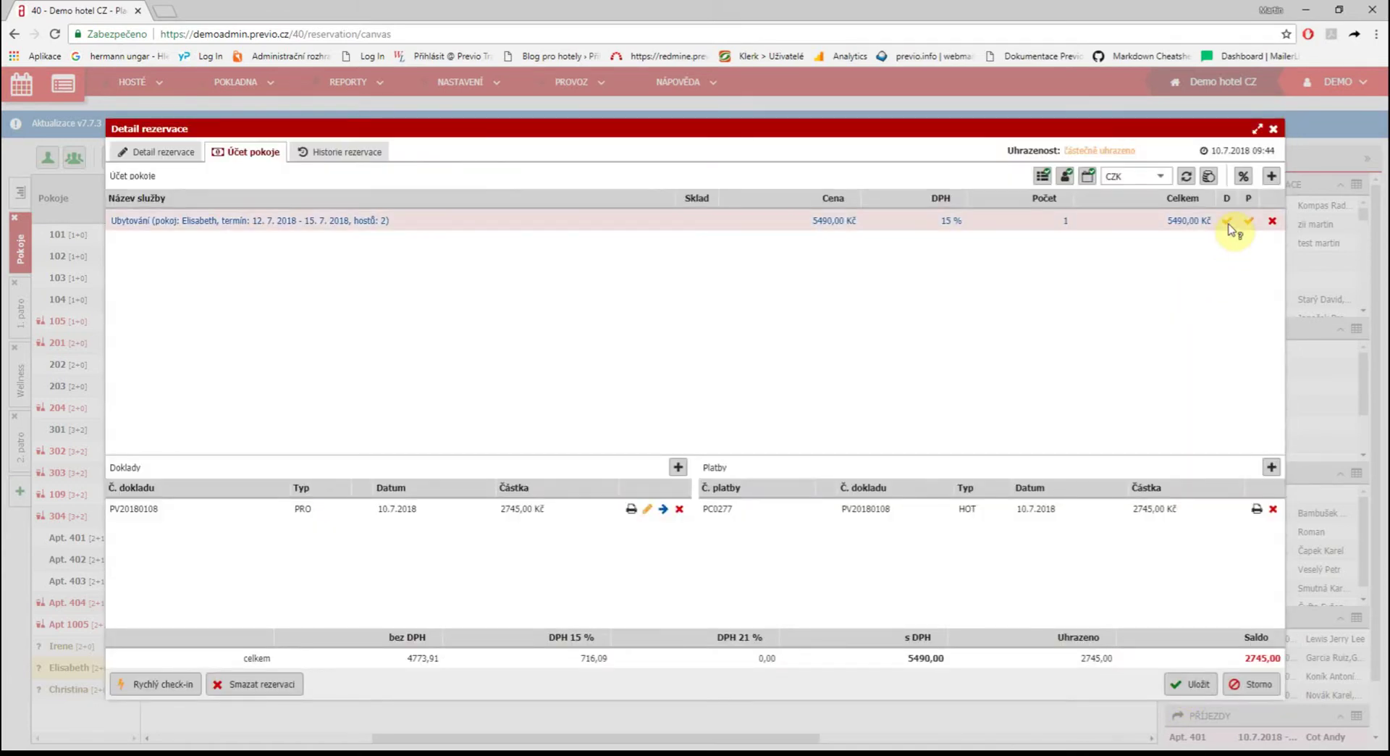
mouse_move(1229, 229)
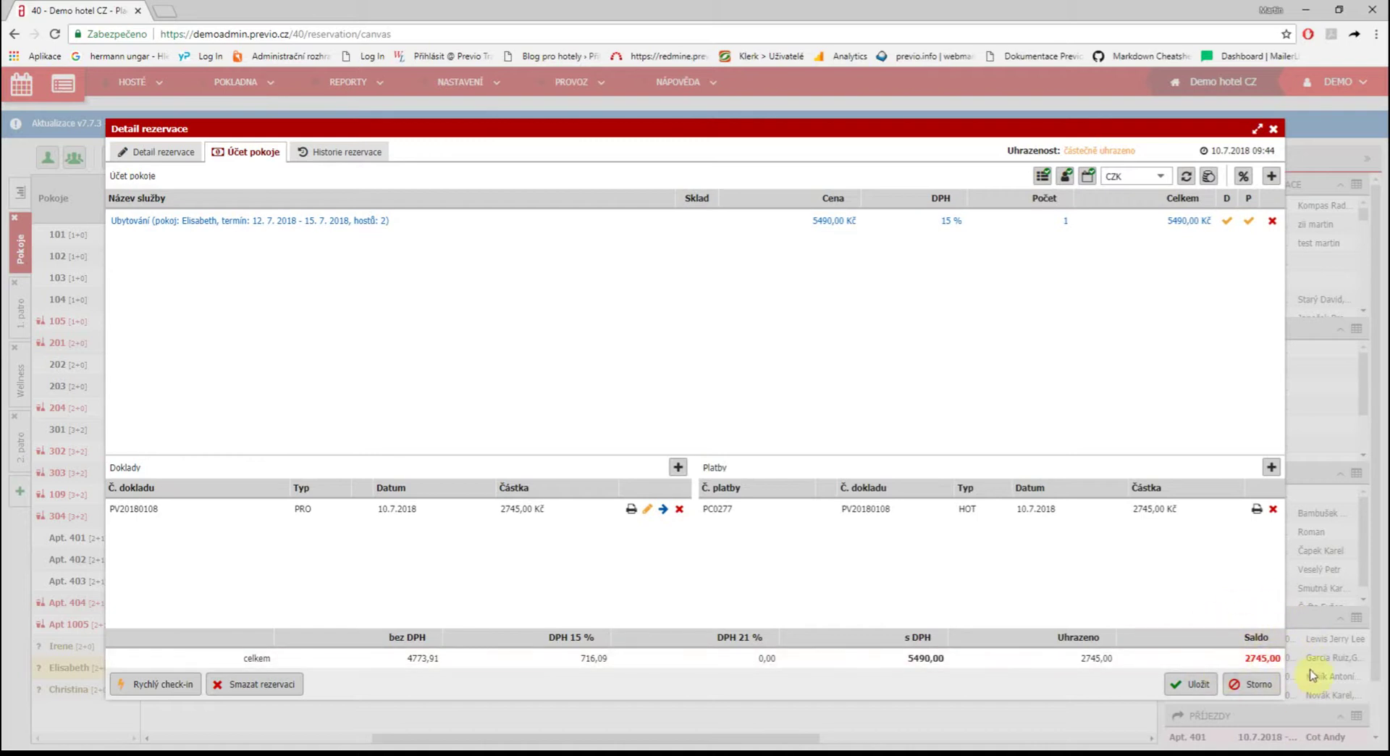
Step: Create another sales receipt (Prodejka) for the rest of the accommodation, with buyer type Host and the reservation's other guest as buyer
left_click(679, 467)
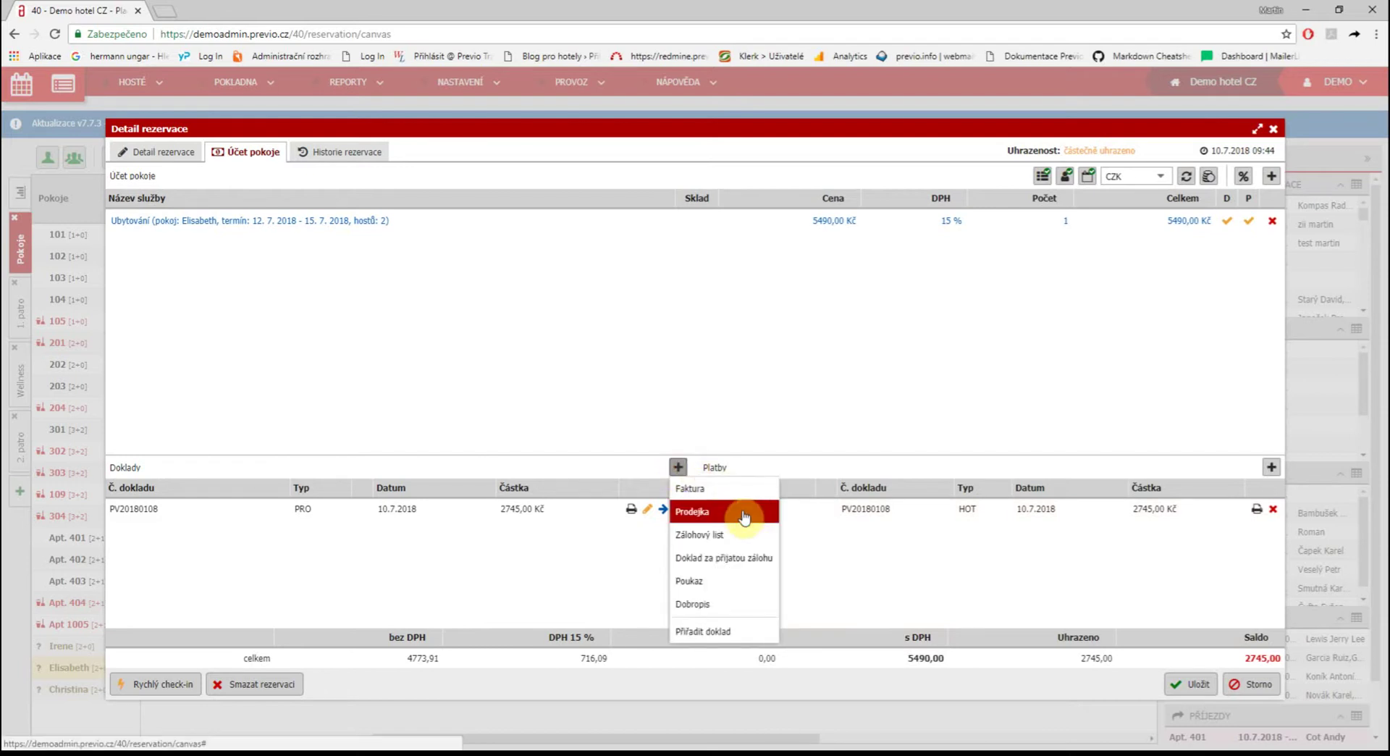
left_click(745, 516)
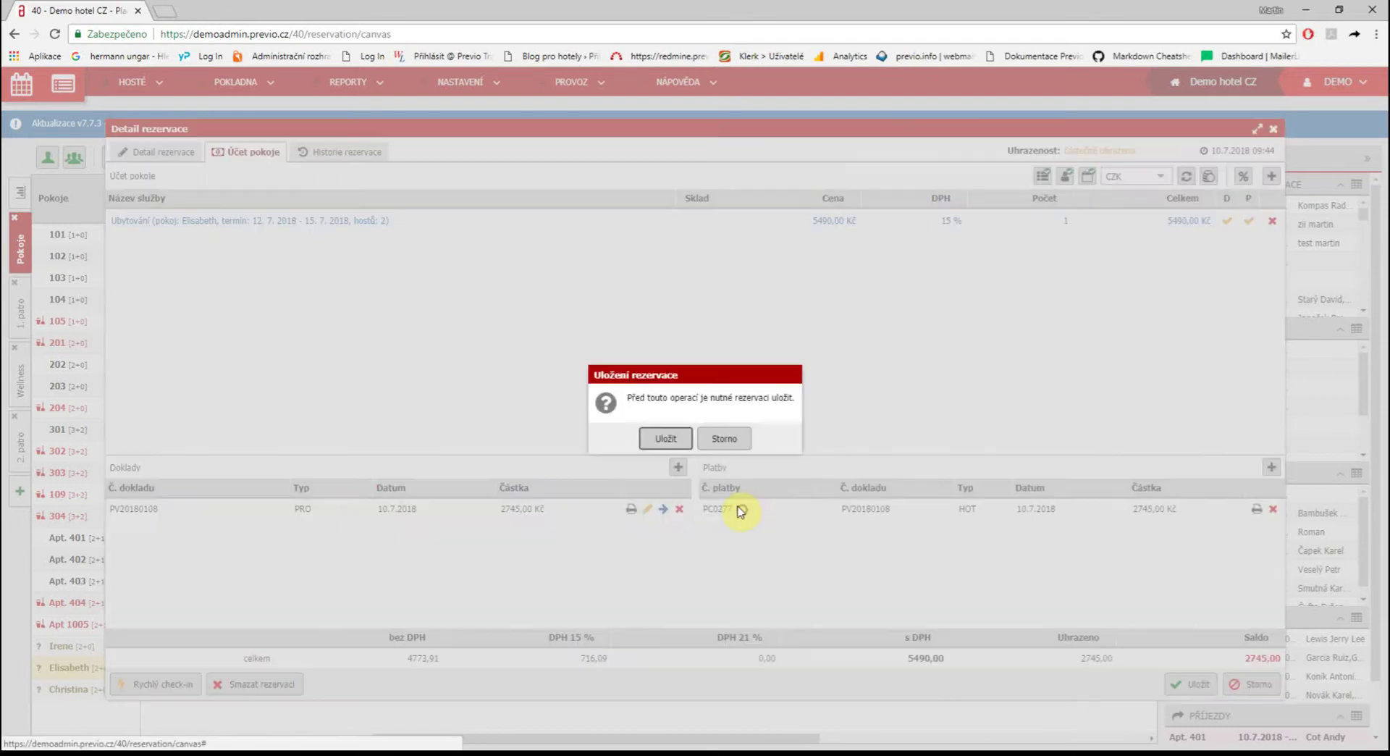
left_click(664, 438)
left_click(1224, 189)
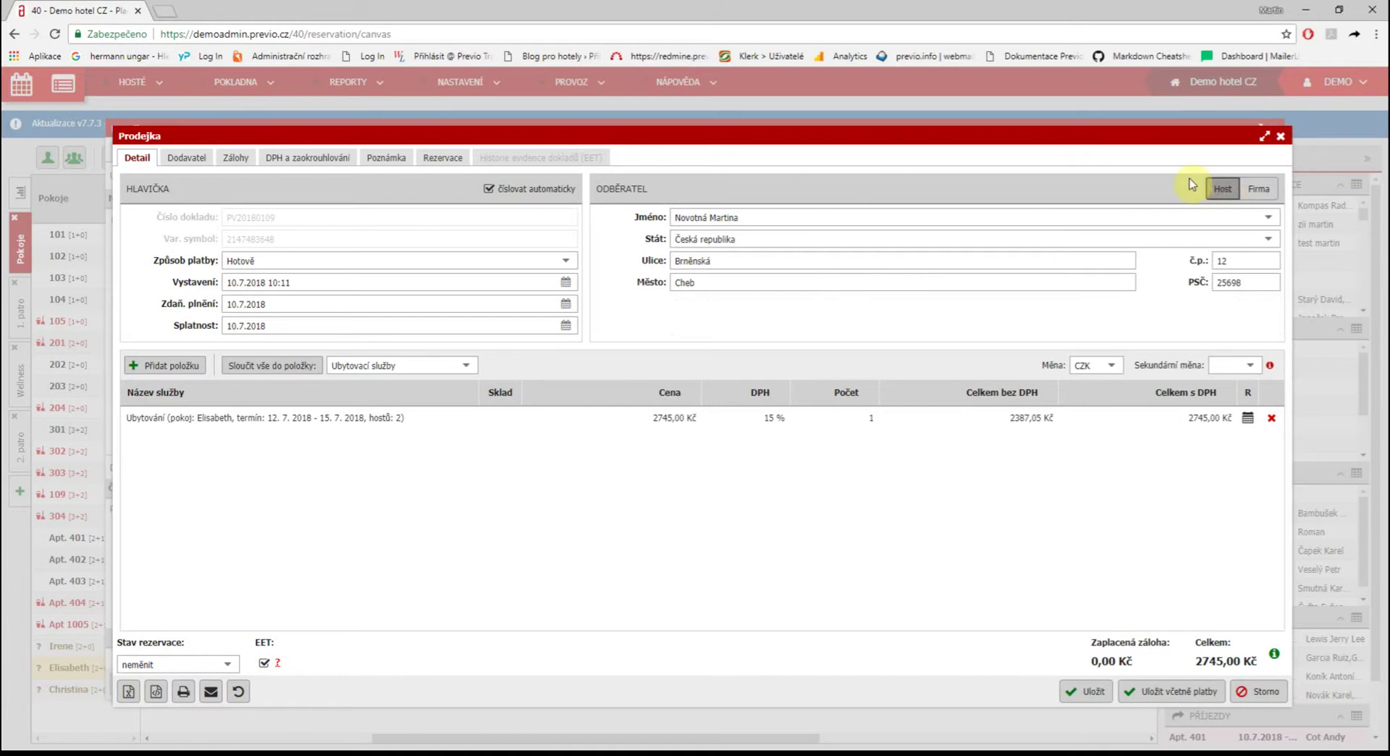
left_click(1267, 217)
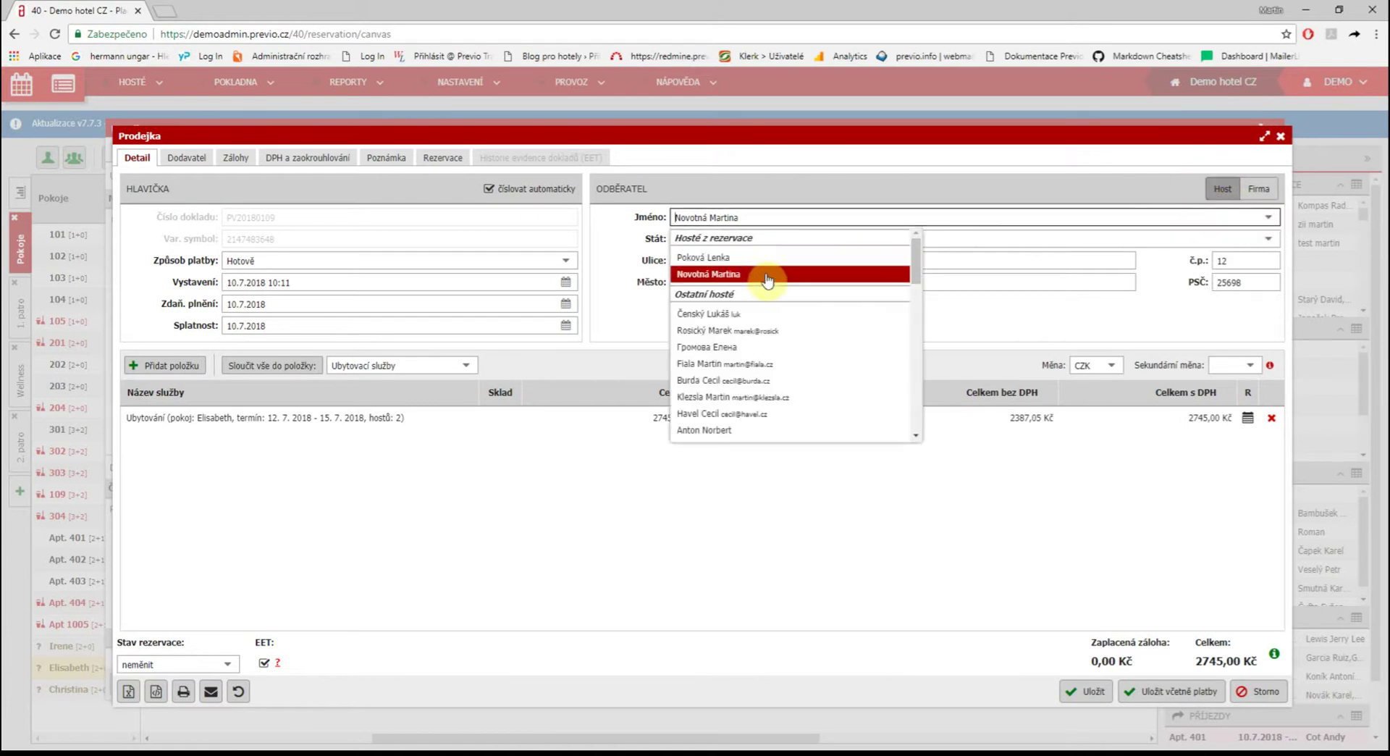
left_click(719, 261)
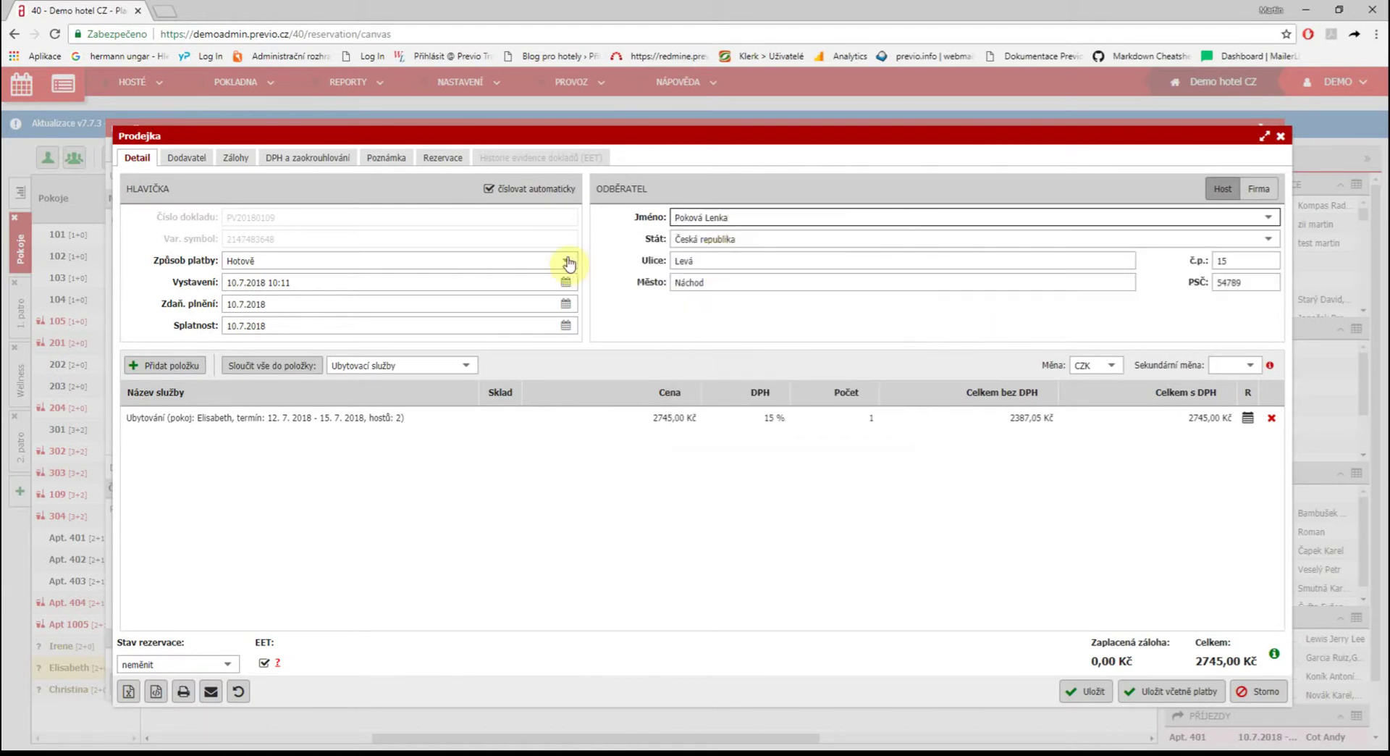
Step: Set the second receipt's payment method to Platební karta and save it including the payment
left_click(566, 262)
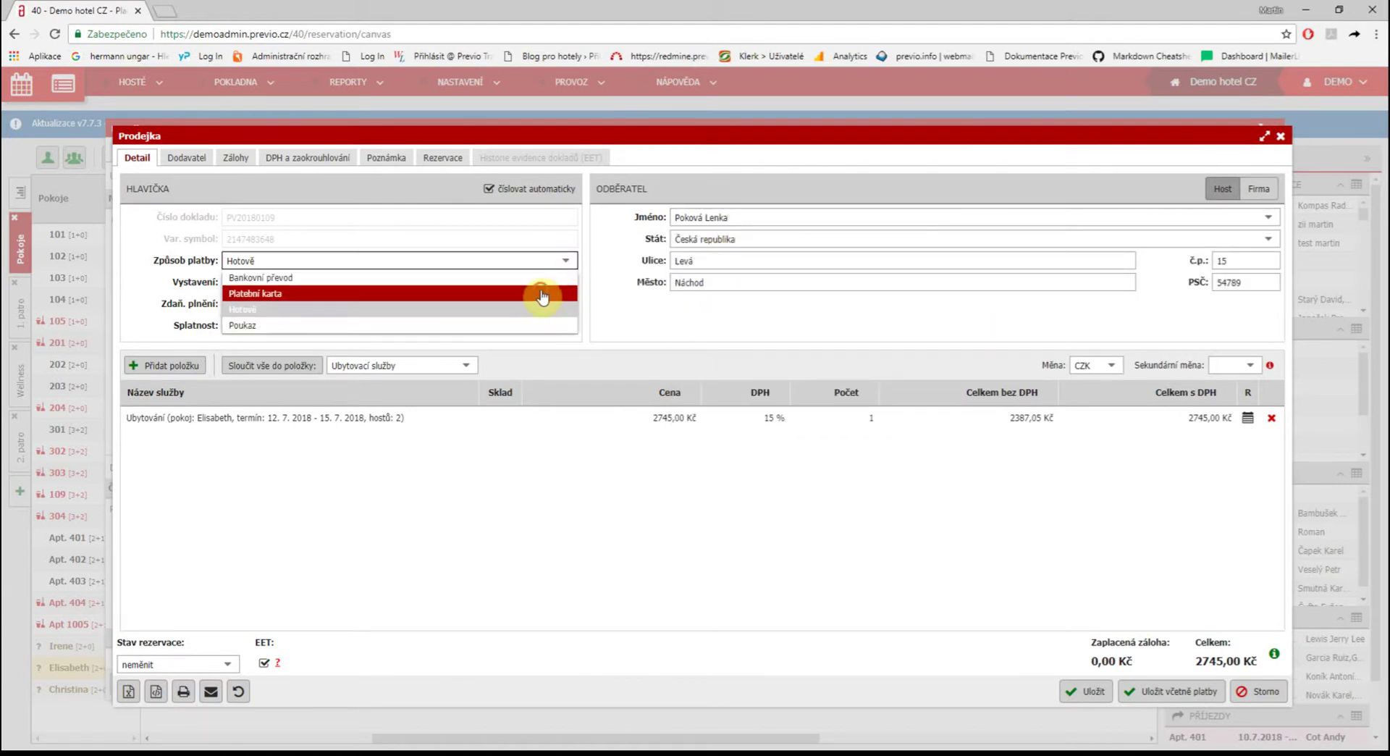
left_click(542, 294)
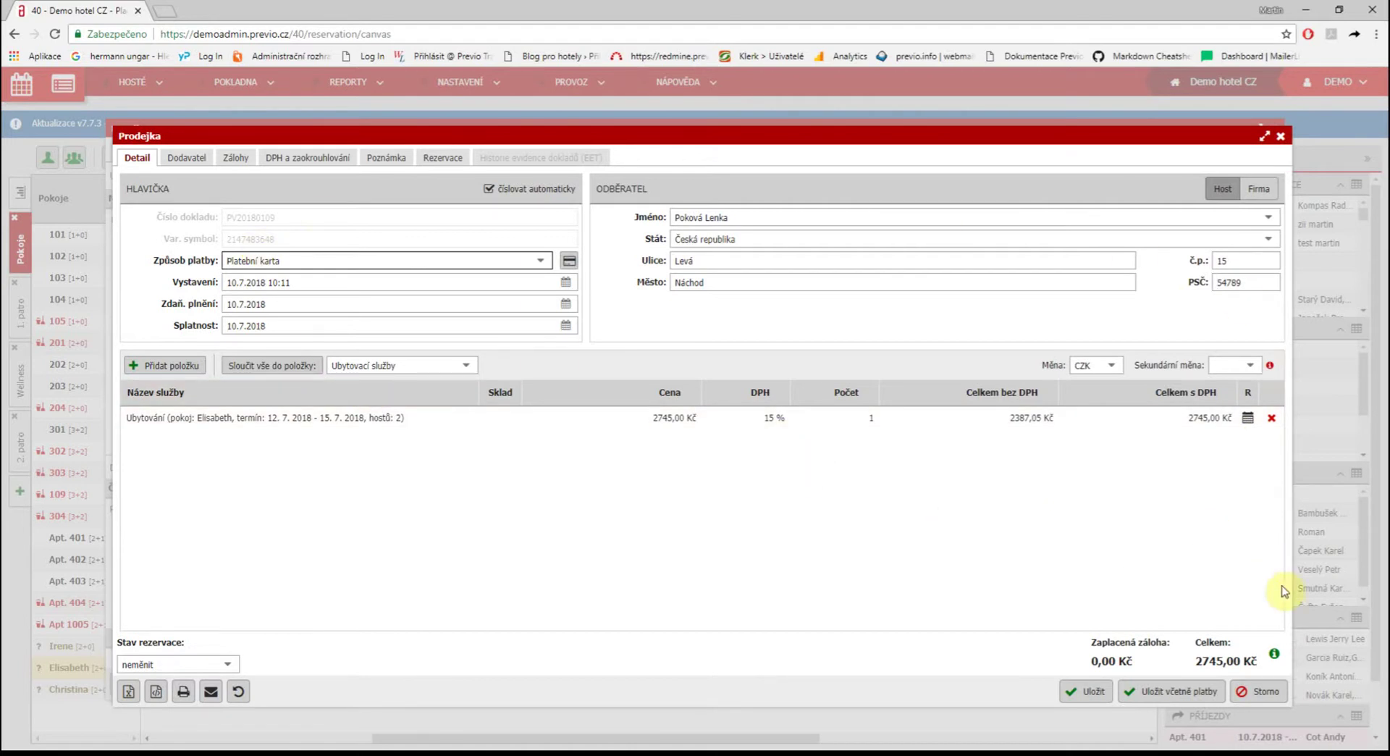
left_click(1193, 694)
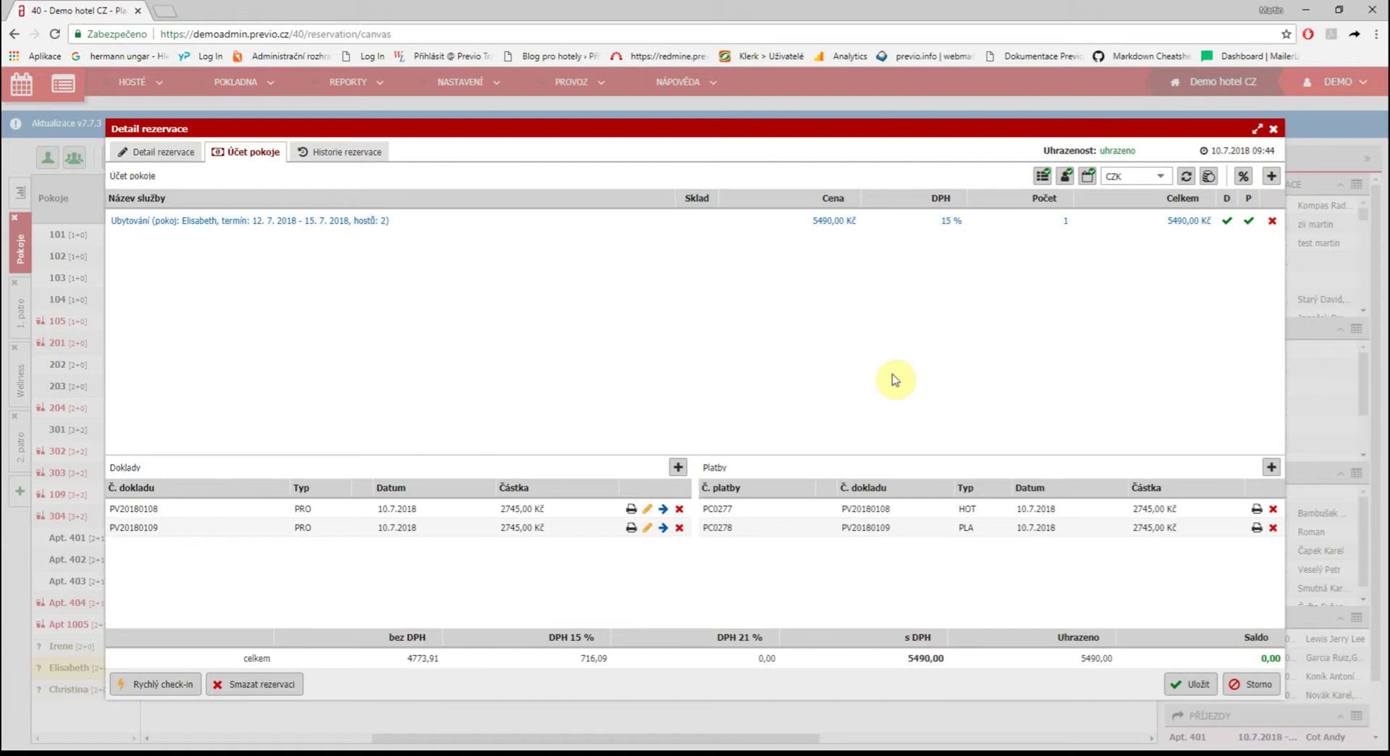
left_click(678, 469)
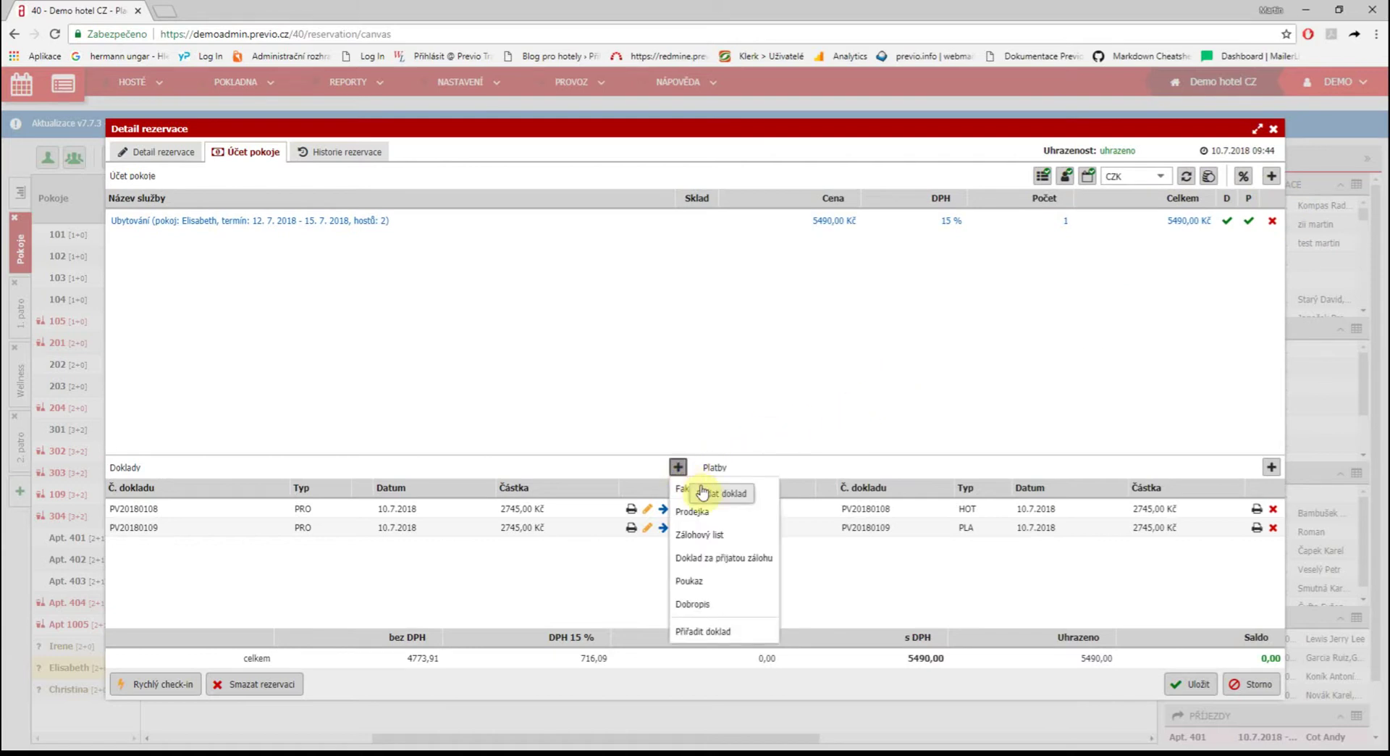
left_click(703, 489)
left_click(669, 436)
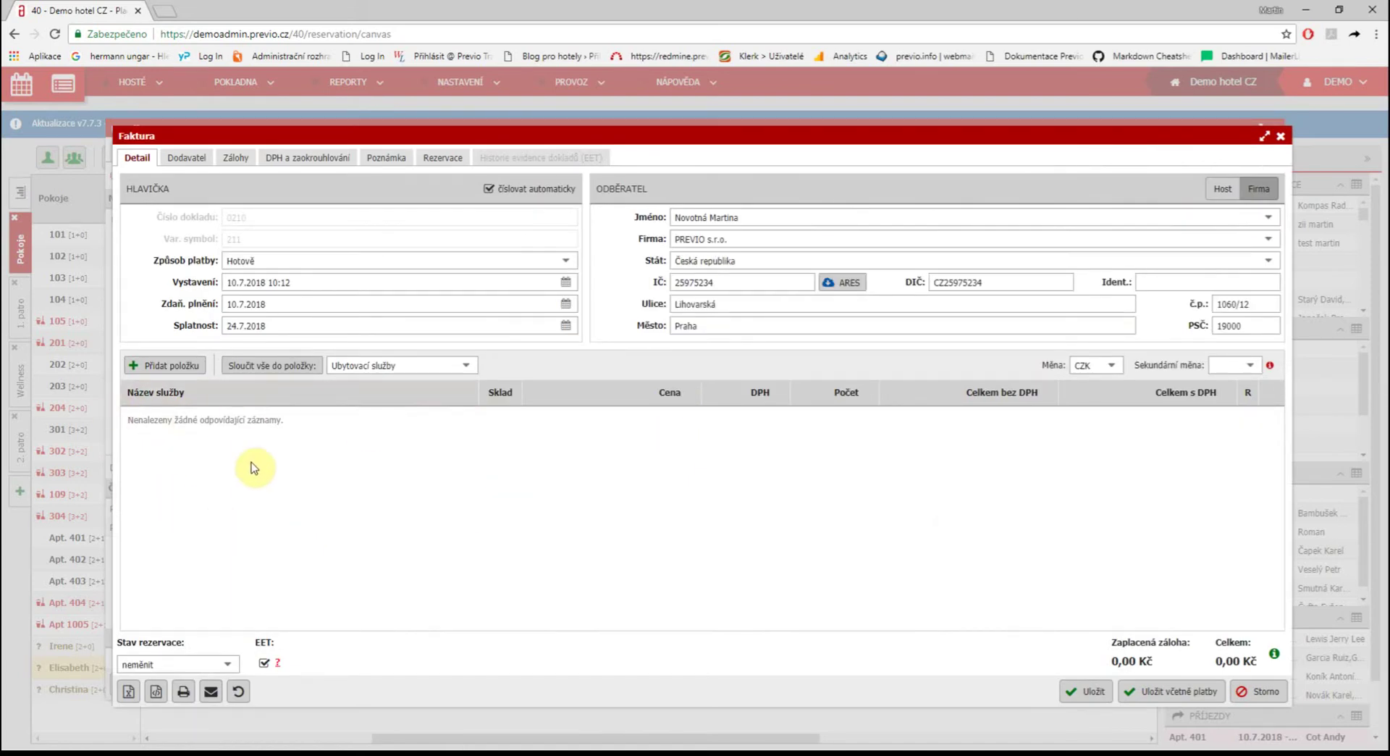
left_click(1268, 693)
left_click(718, 437)
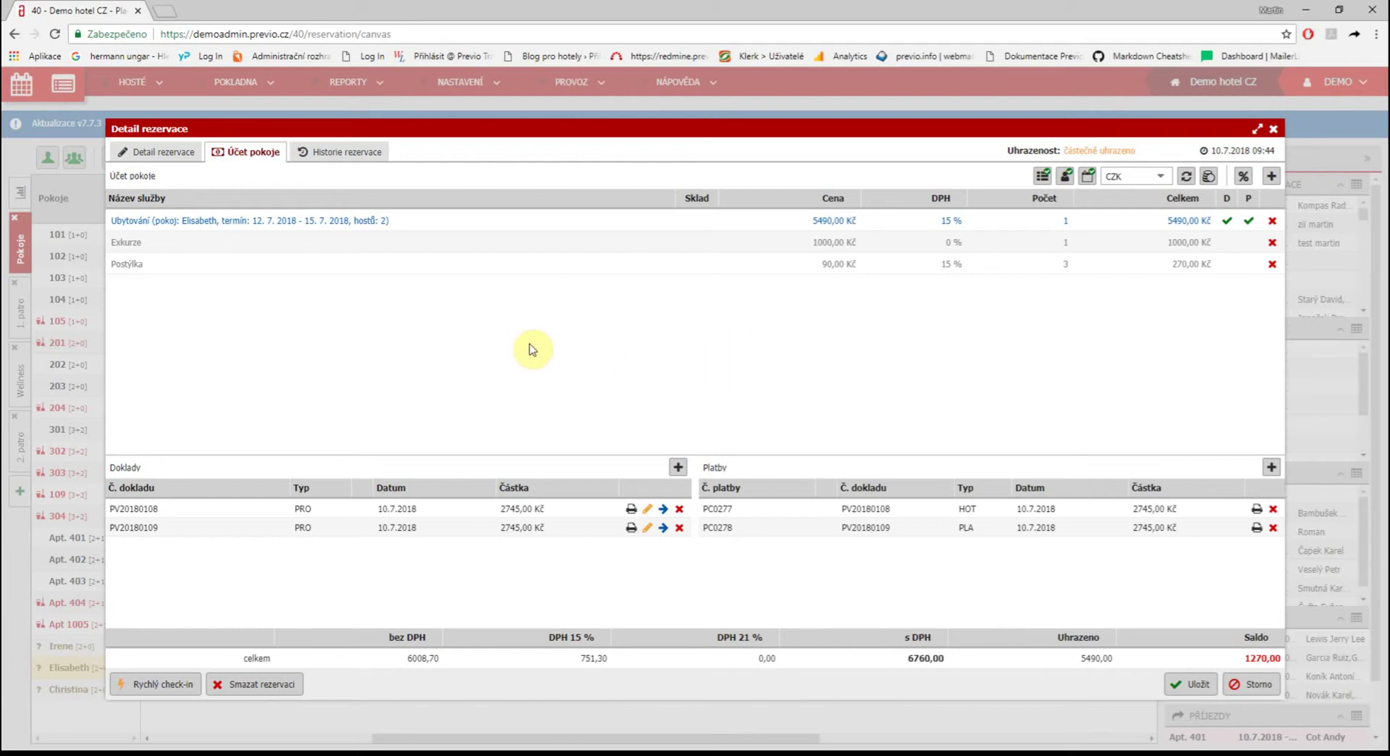
left_click(153, 250)
left_click(157, 265)
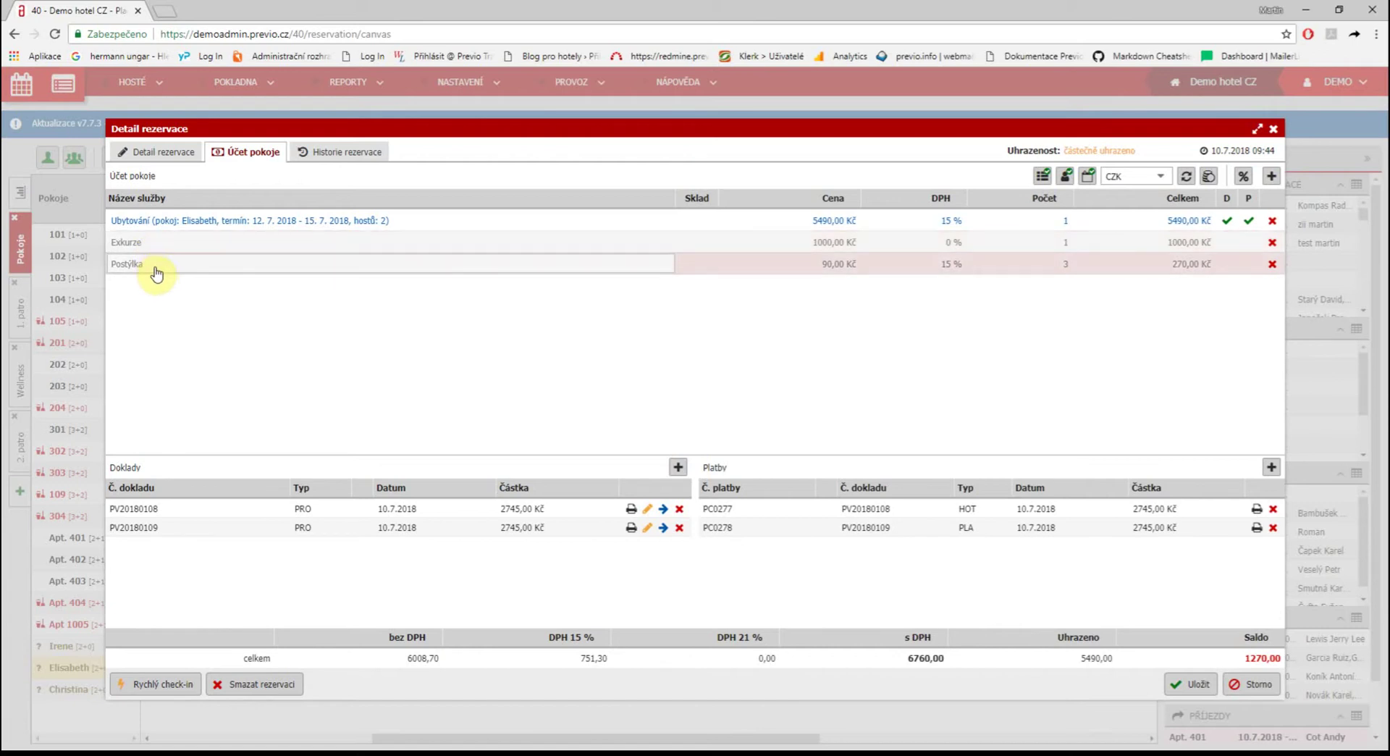
left_click(160, 293)
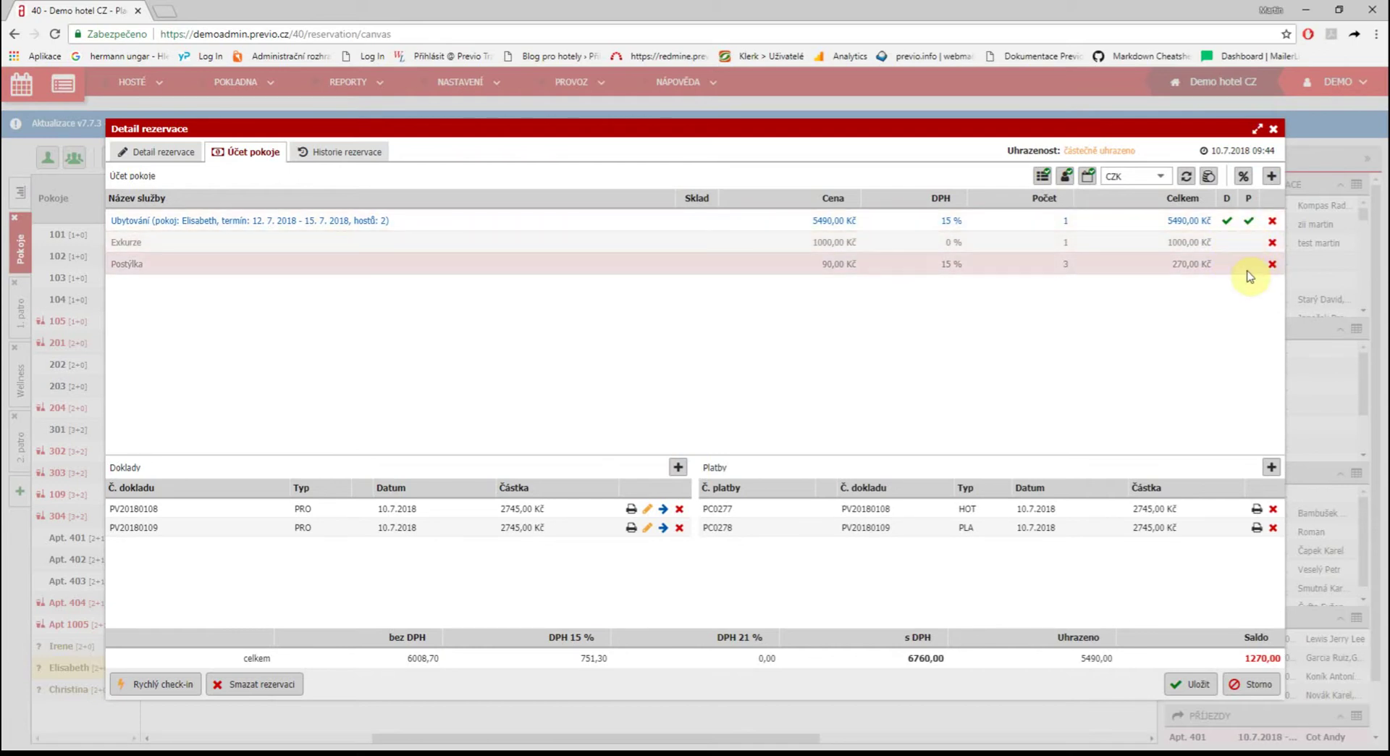
Step: Create a sales receipt (Prodejka) for the Exkurze and Postýlka items, billed to the company, and save it including the payment
left_click(679, 468)
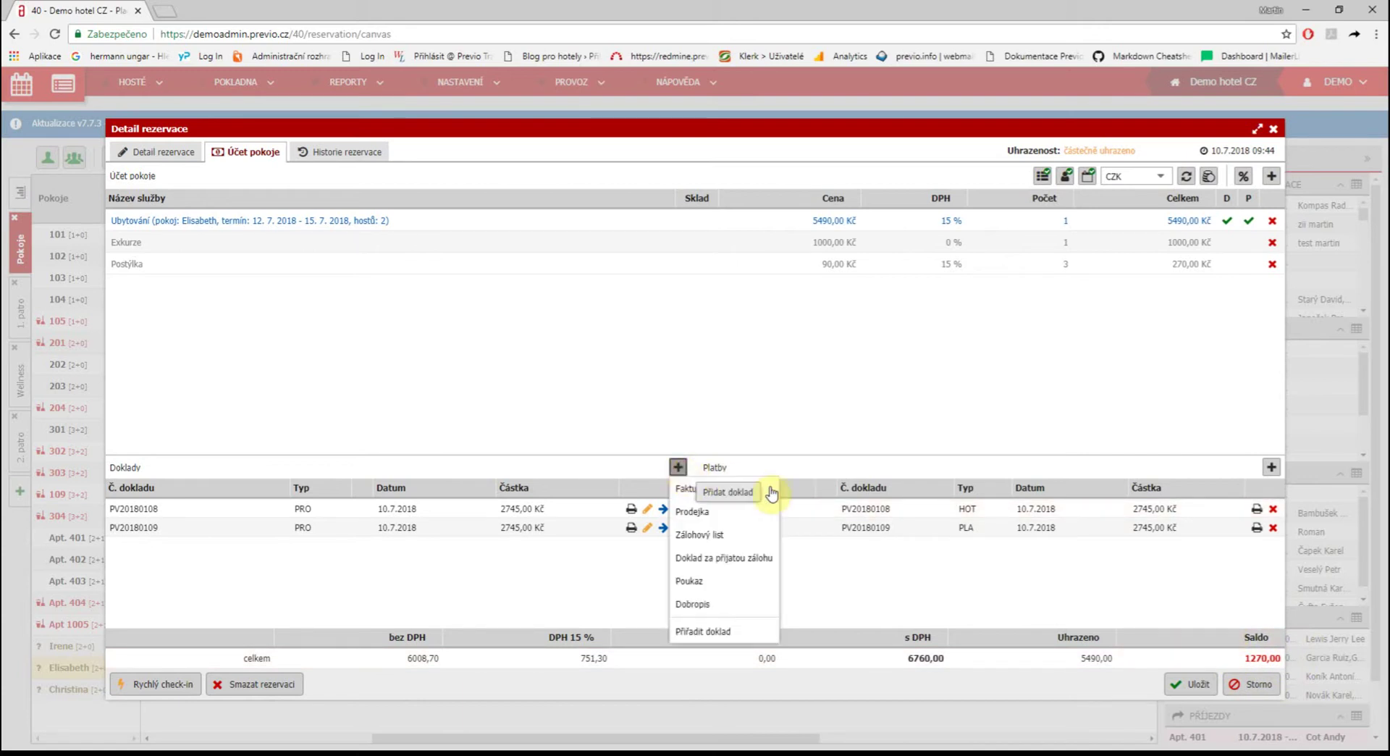
left_click(753, 516)
left_click(663, 437)
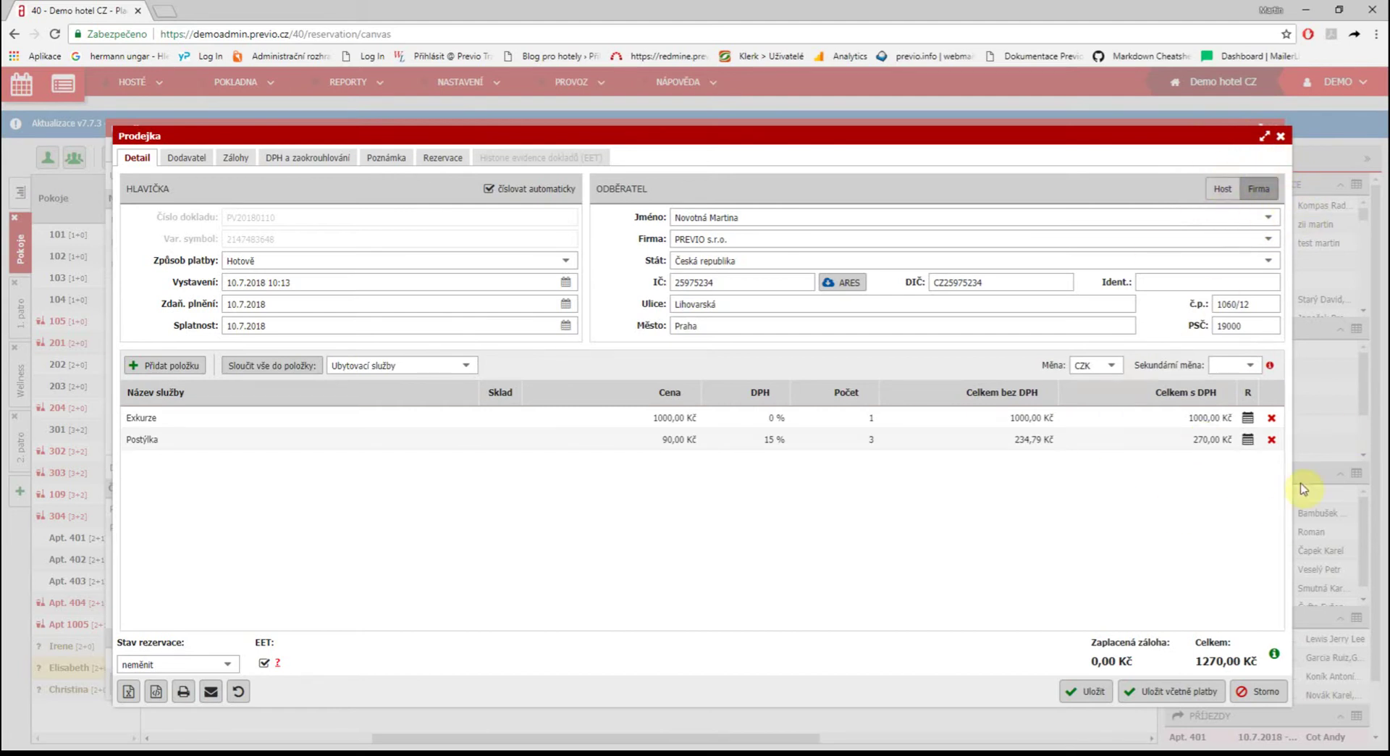
left_click(1188, 693)
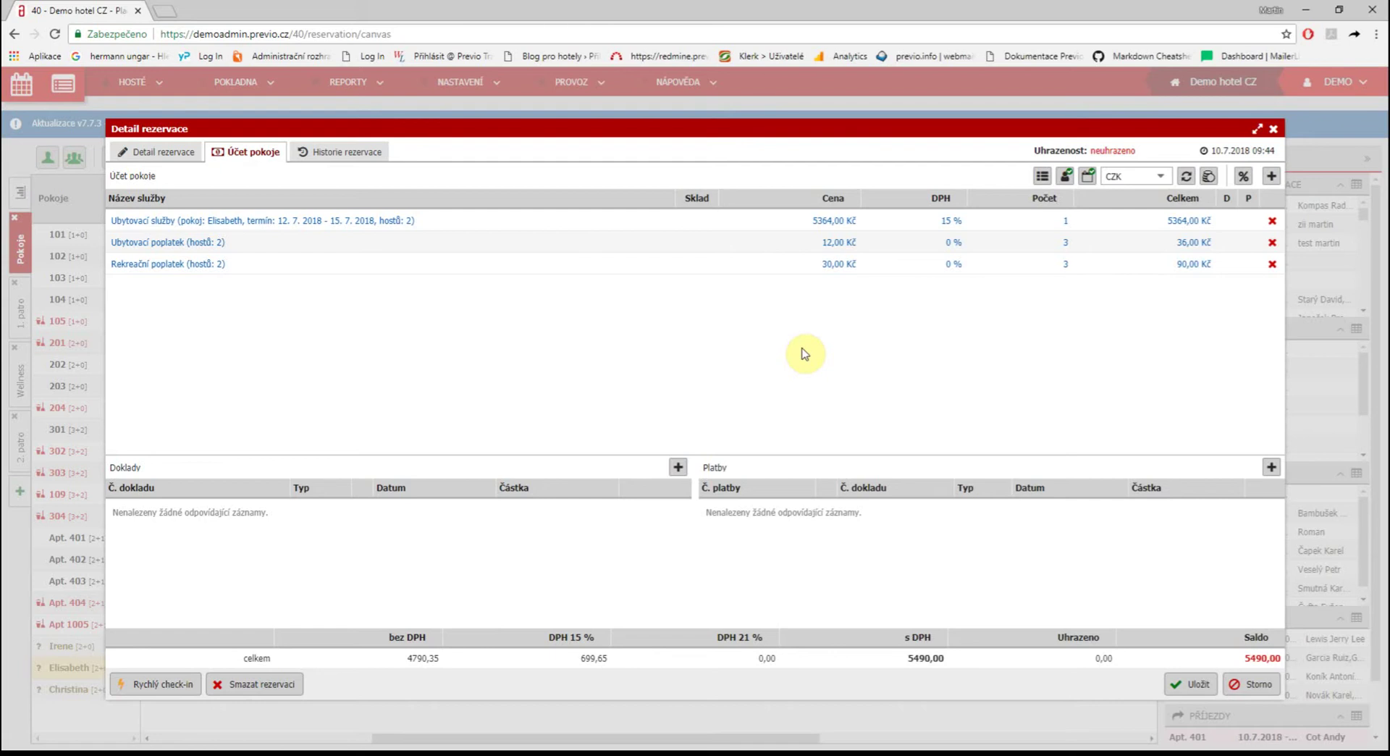
Step: Create an invoice (Faktura) for all room account items, saving the reservation first, with payment method Bankovní převod, and save it without payment
left_click(678, 467)
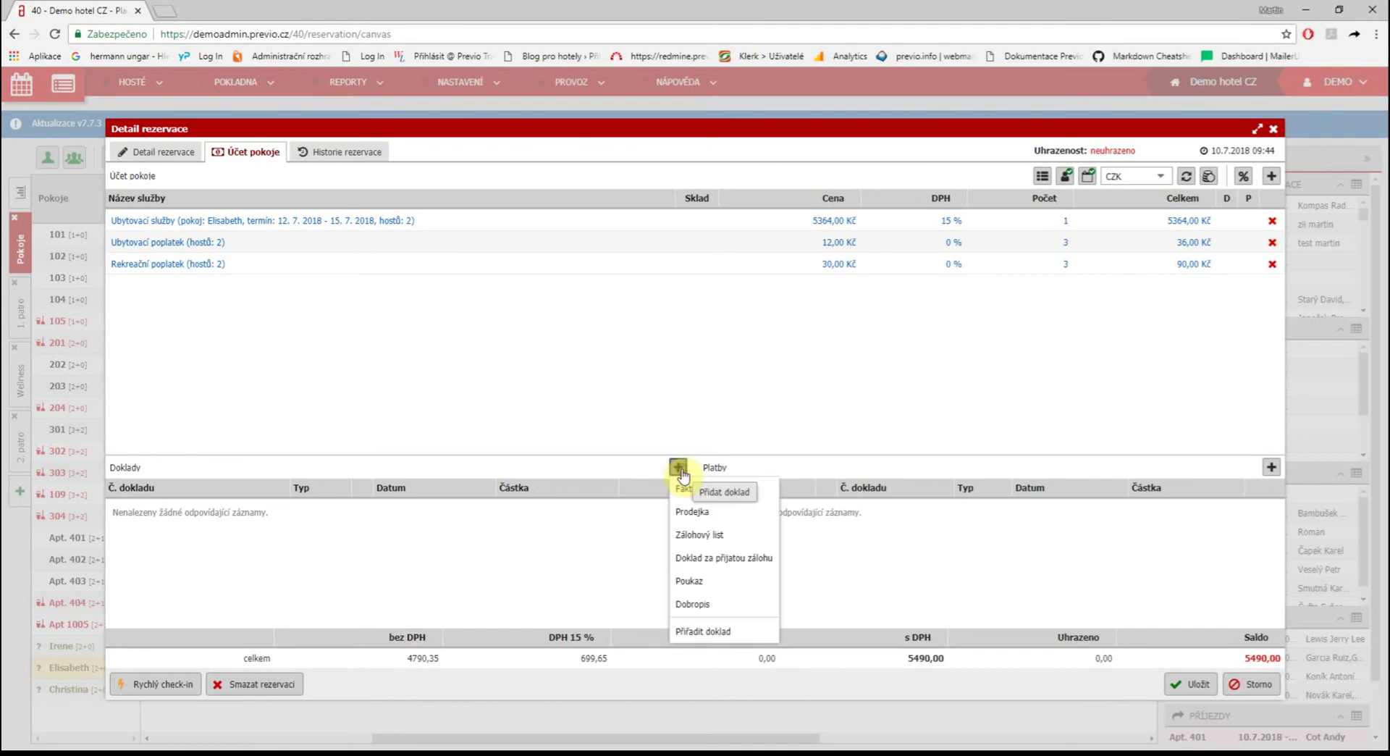
left_click(754, 495)
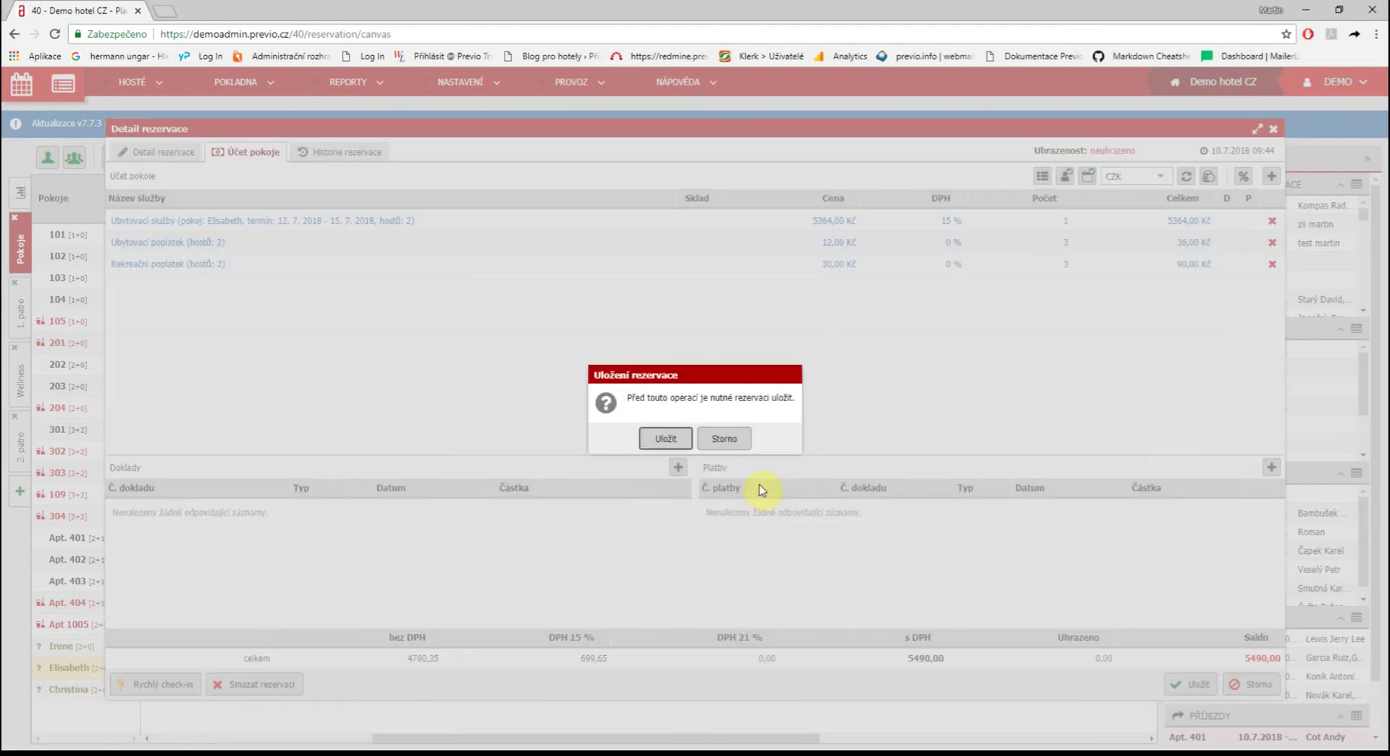
left_click(656, 437)
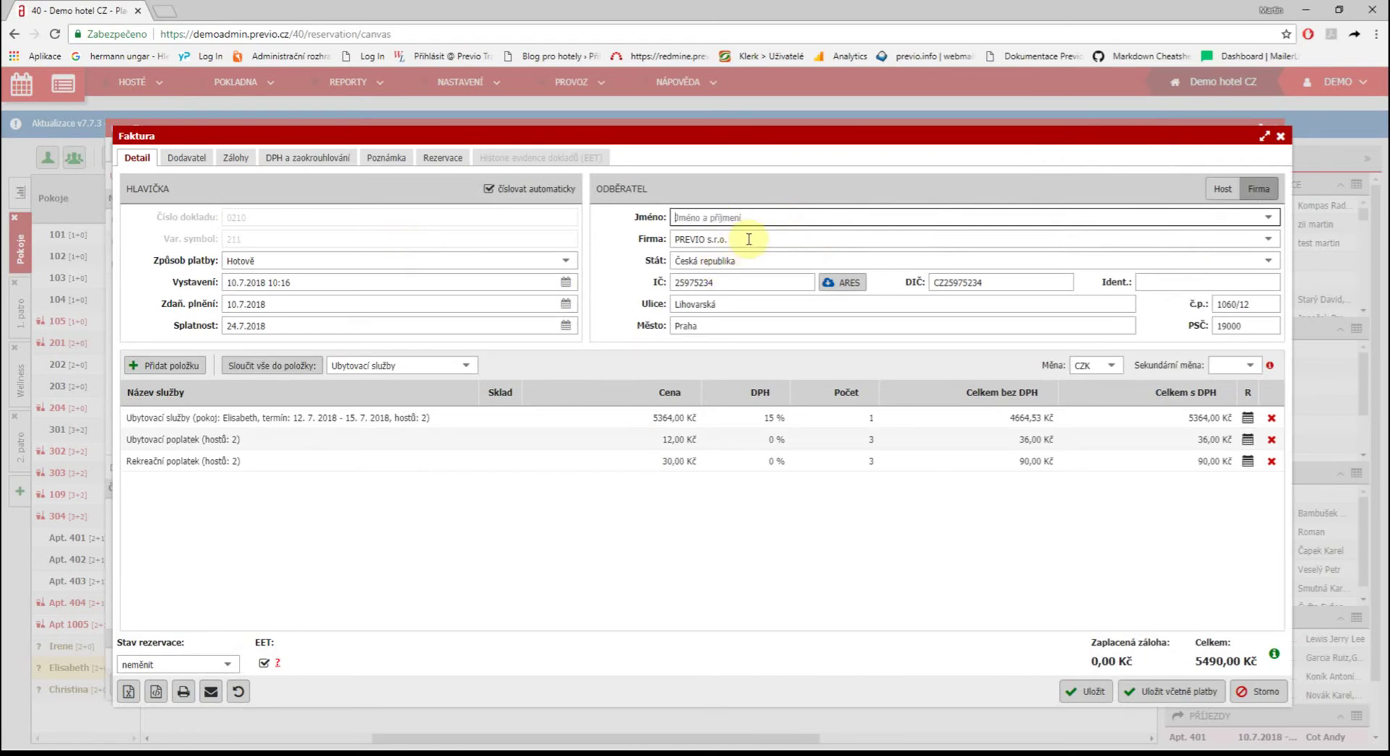
left_click(579, 262)
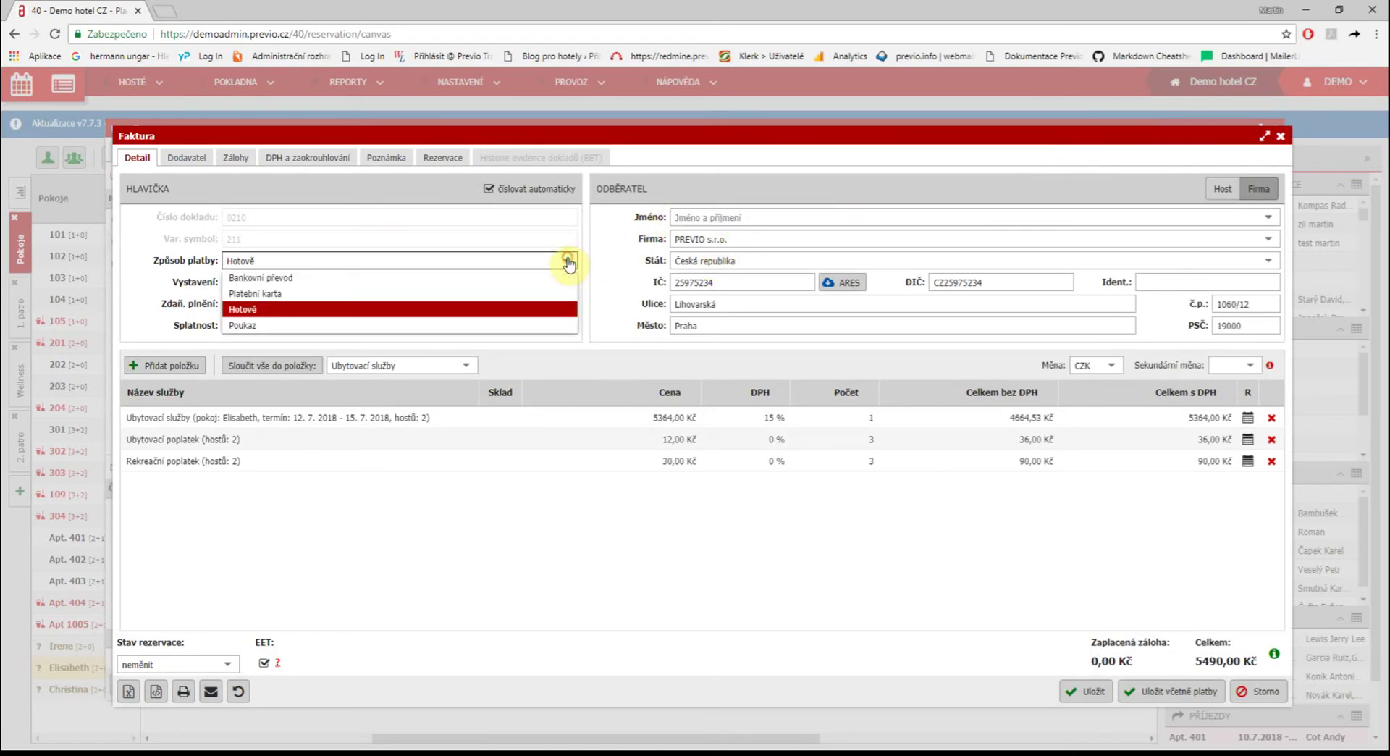
left_click(518, 279)
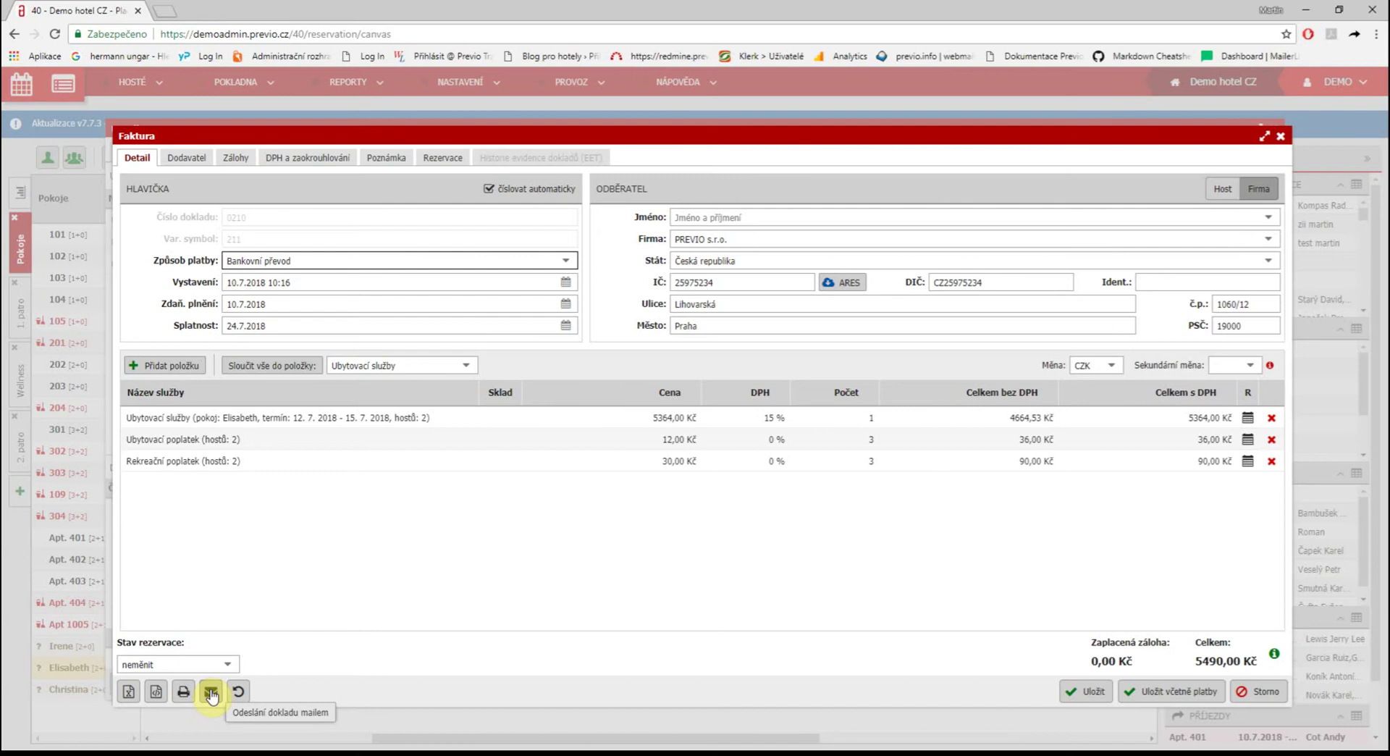
left_click(1076, 696)
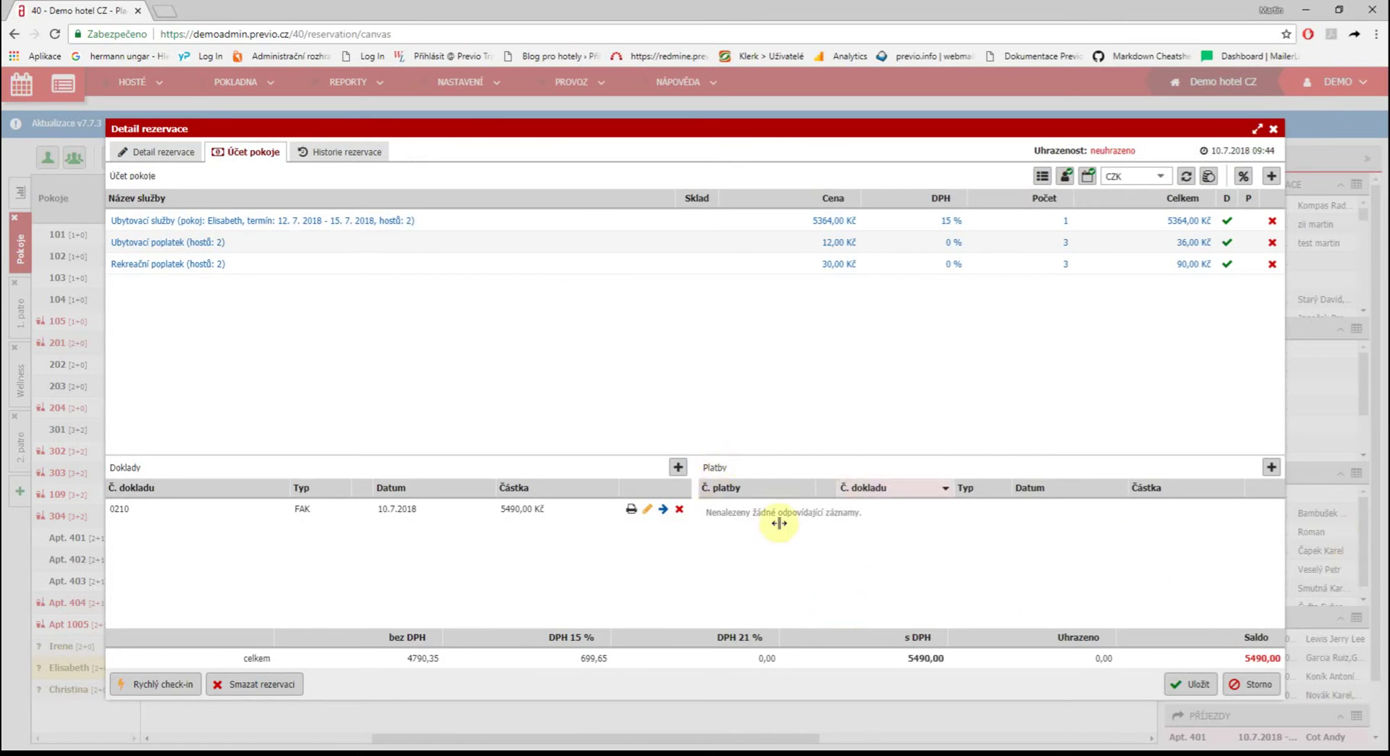
Step: Add a Bankovní převod payment for the full amount of the invoice, dated 11.7.2018, and save it
left_click(1273, 467)
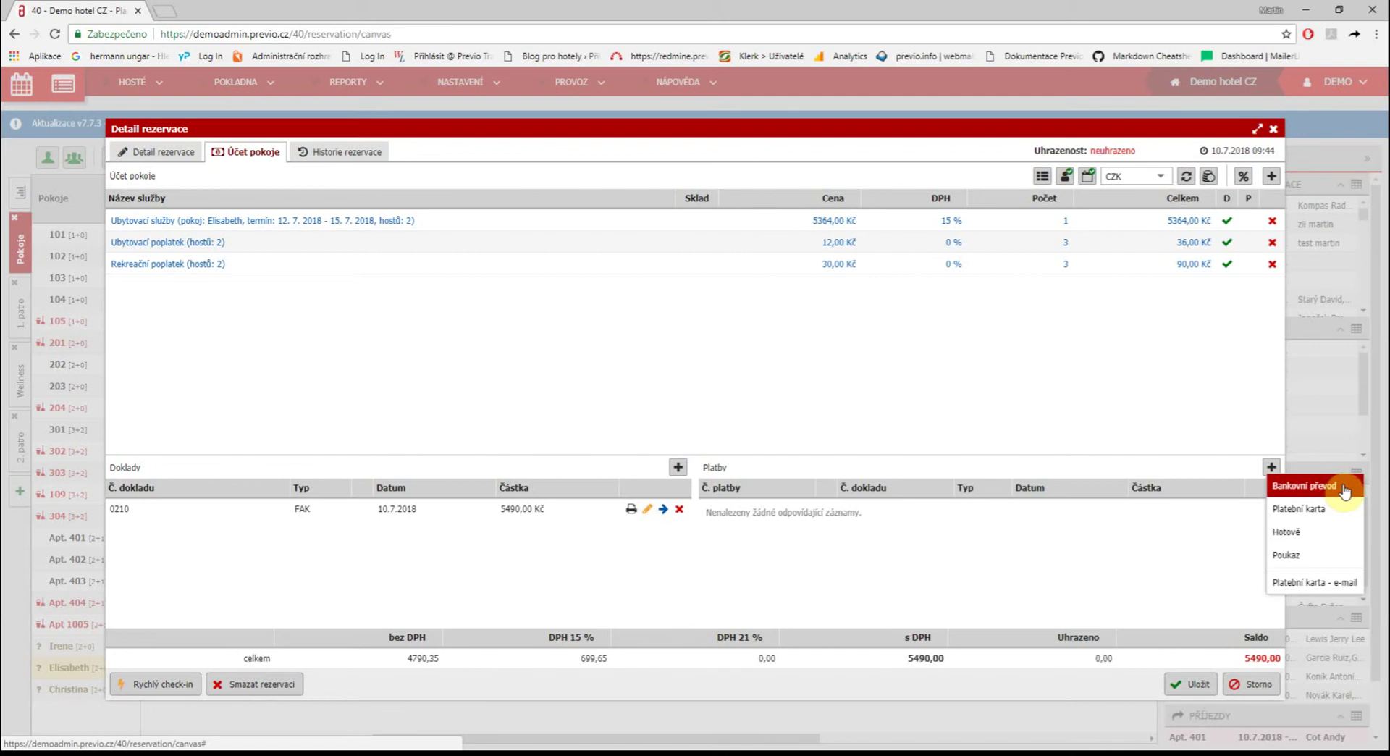
left_click(1348, 491)
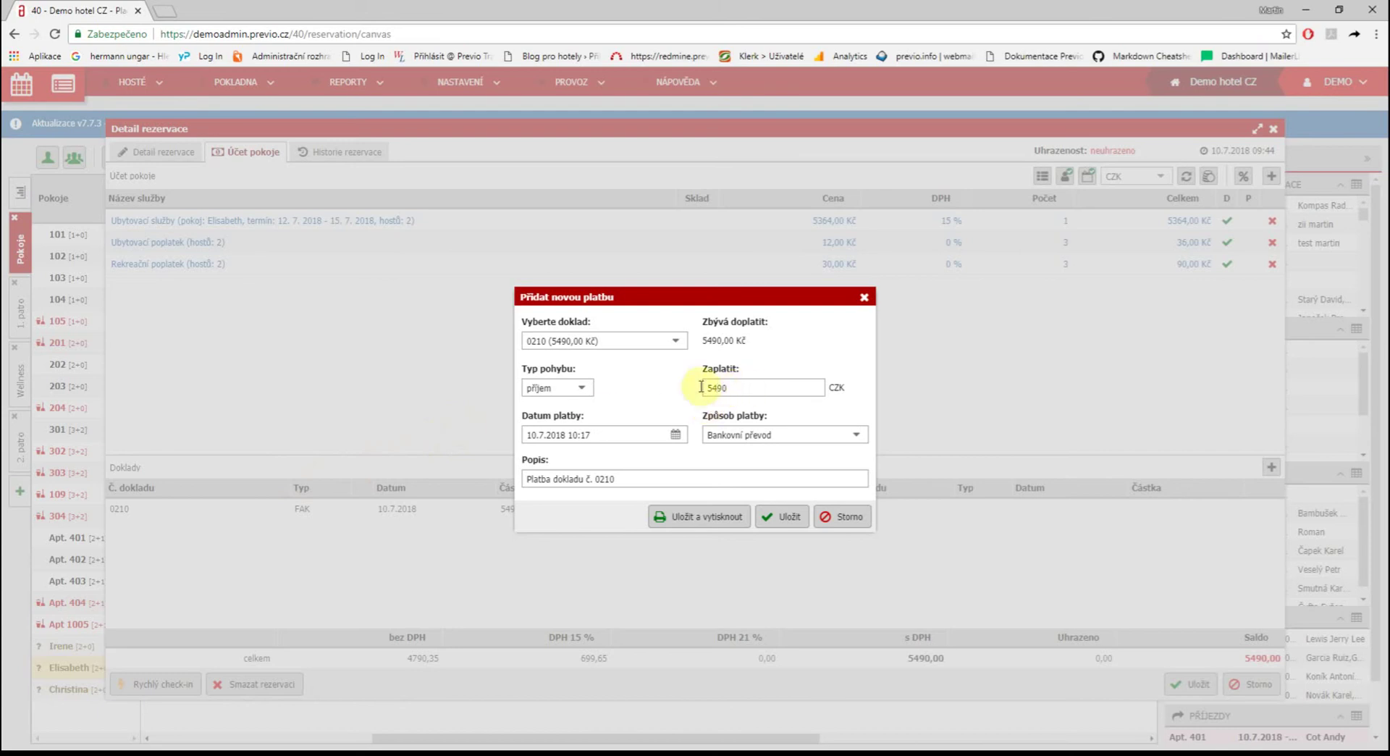
left_click(617, 437)
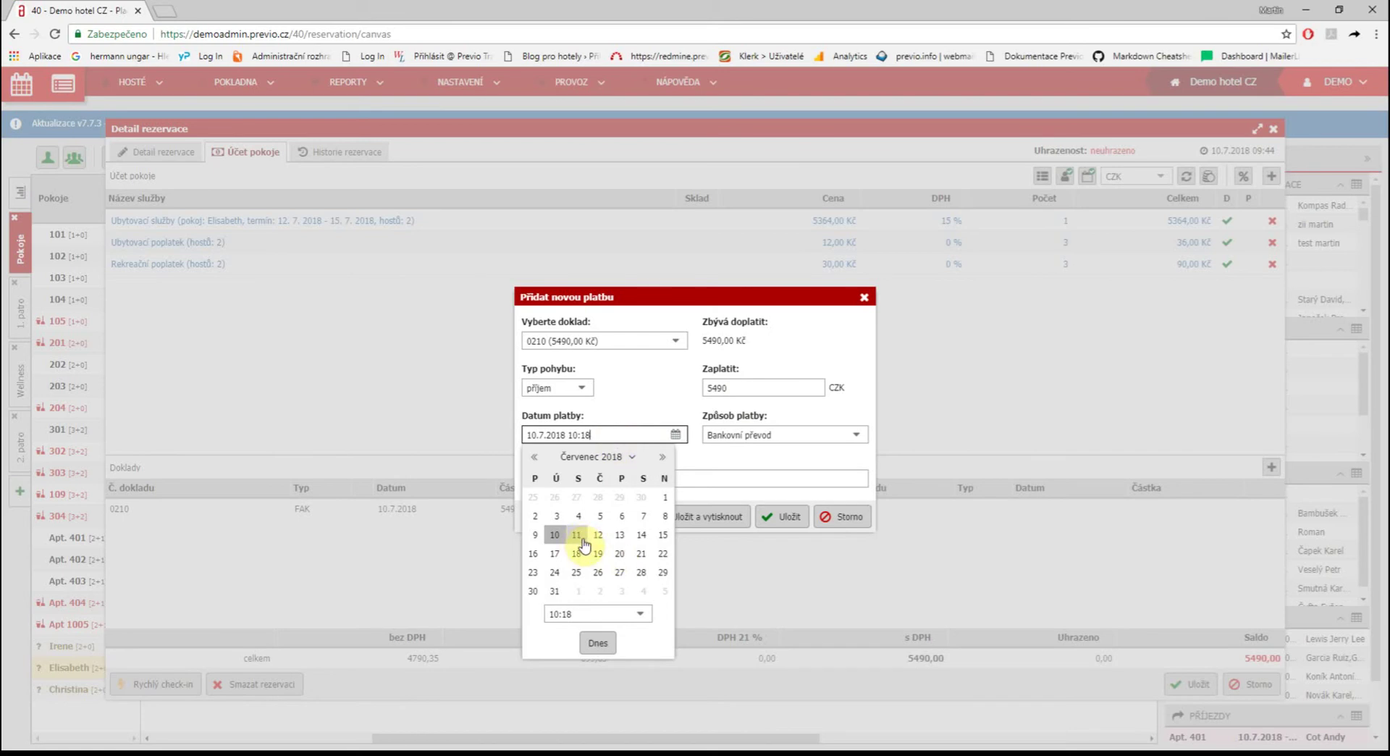
left_click(577, 535)
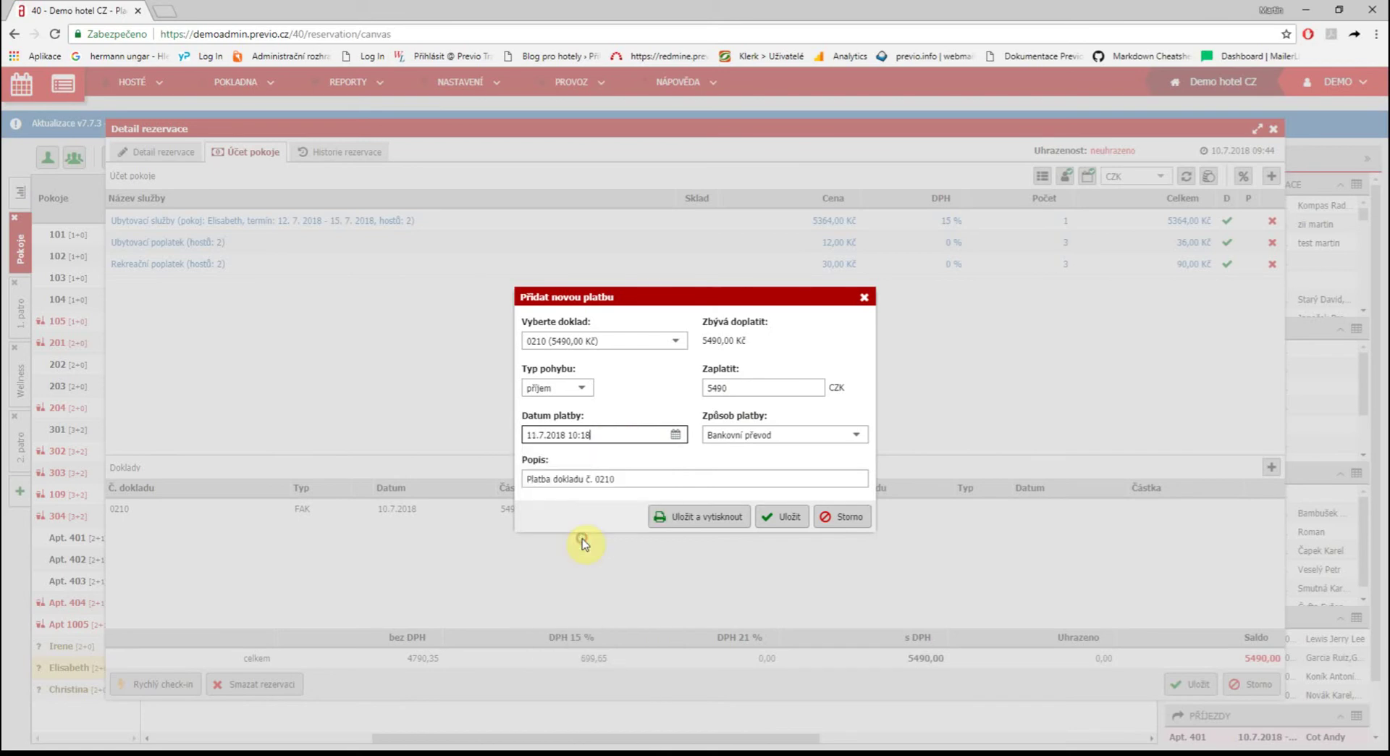
left_click(797, 517)
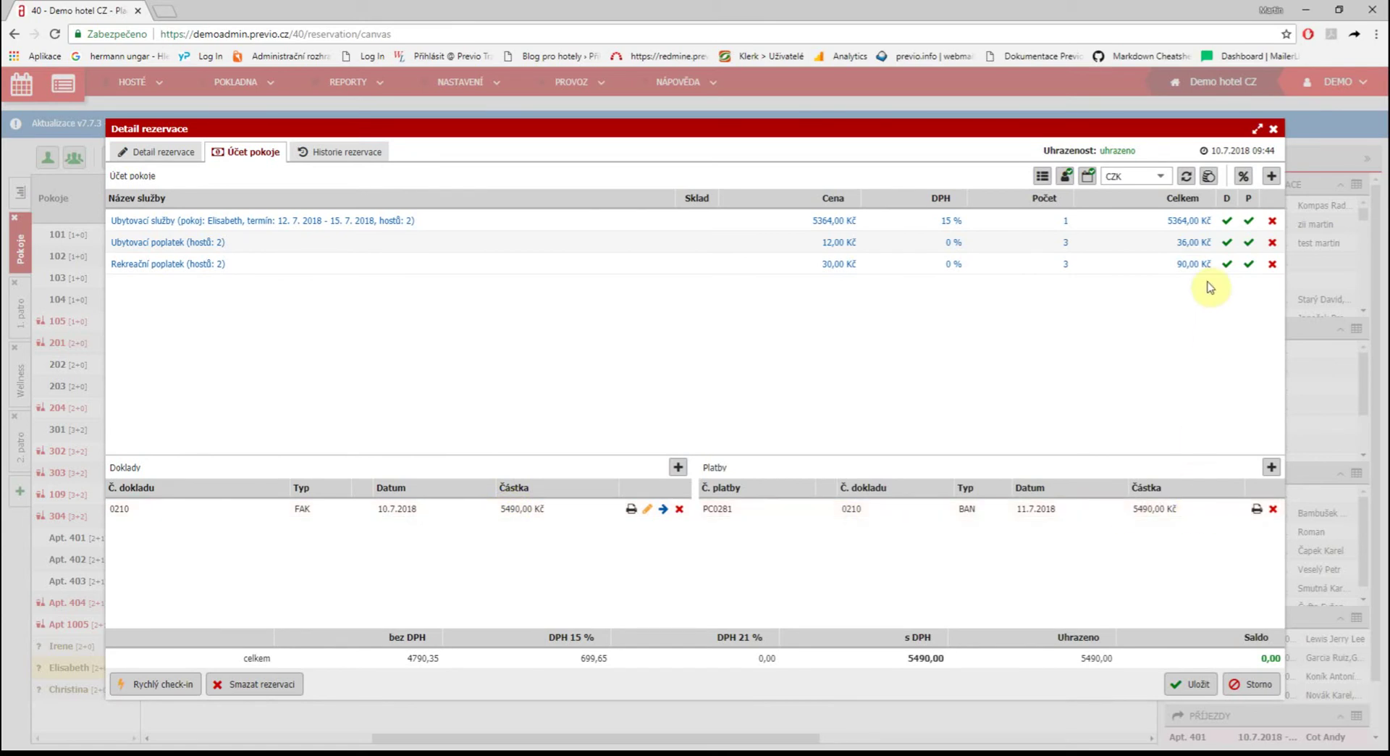
mouse_move(1253, 248)
left_click(678, 467)
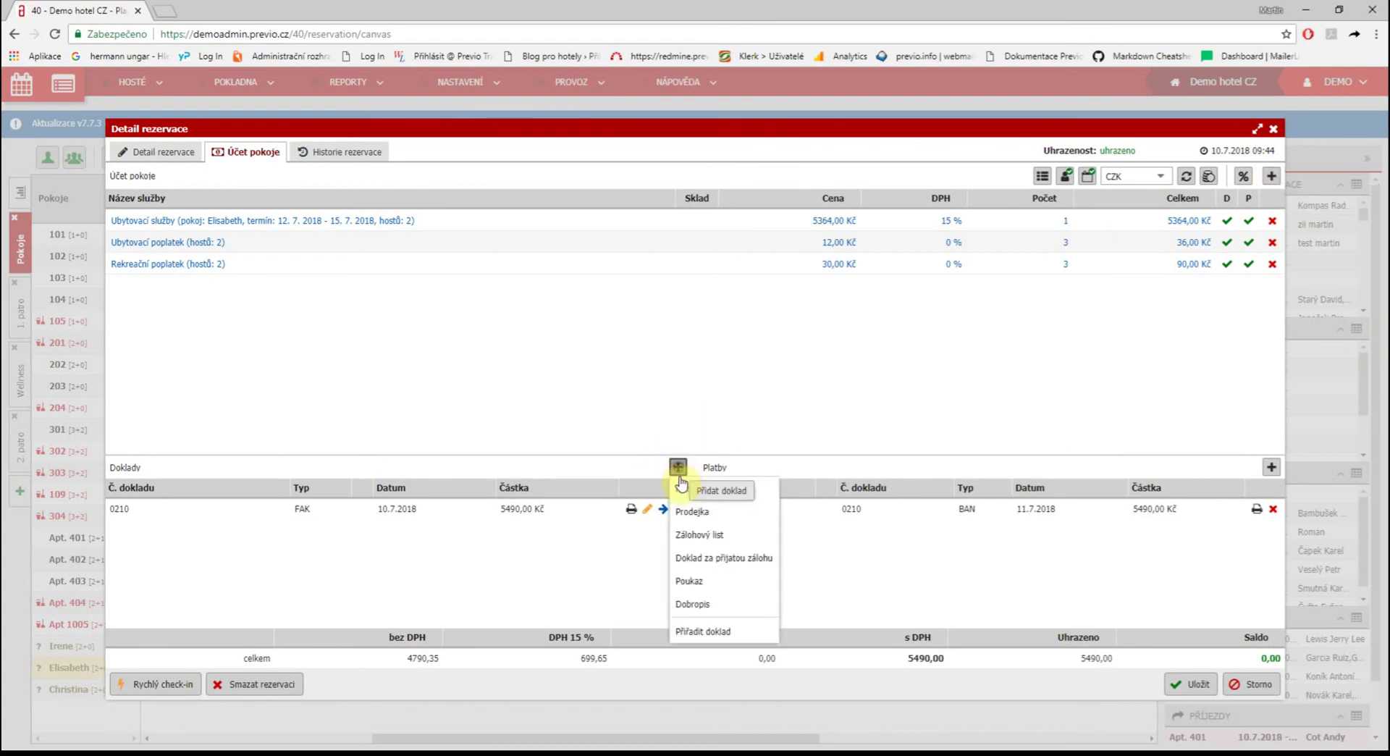
left_click(717, 489)
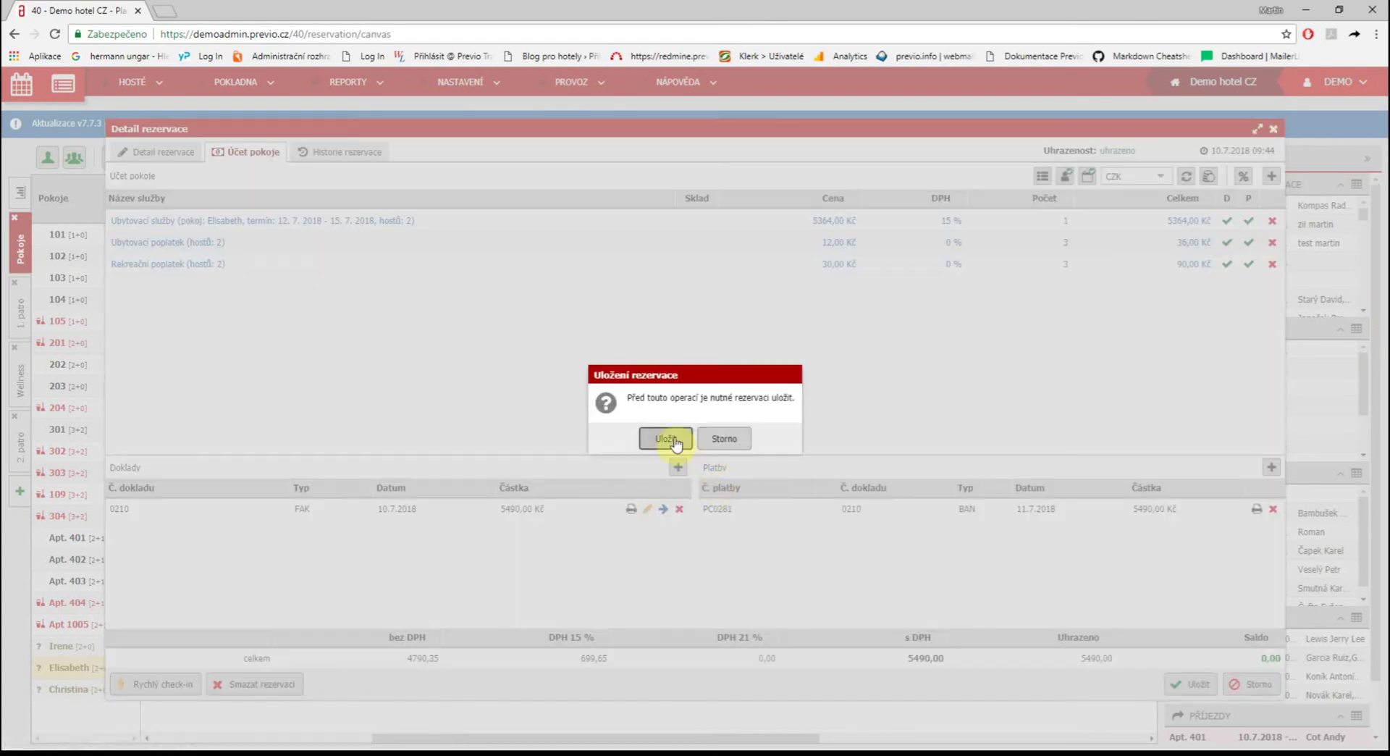
left_click(675, 440)
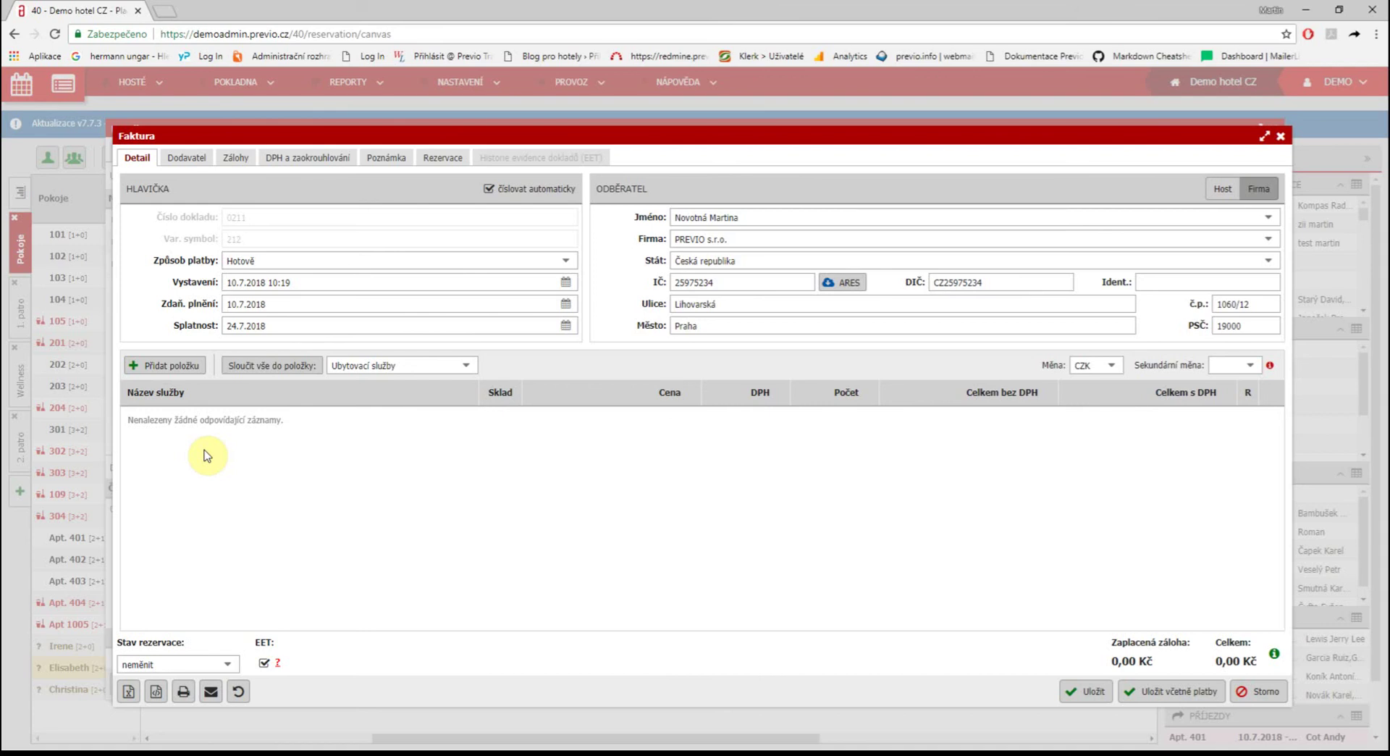
left_click(1246, 697)
left_click(715, 440)
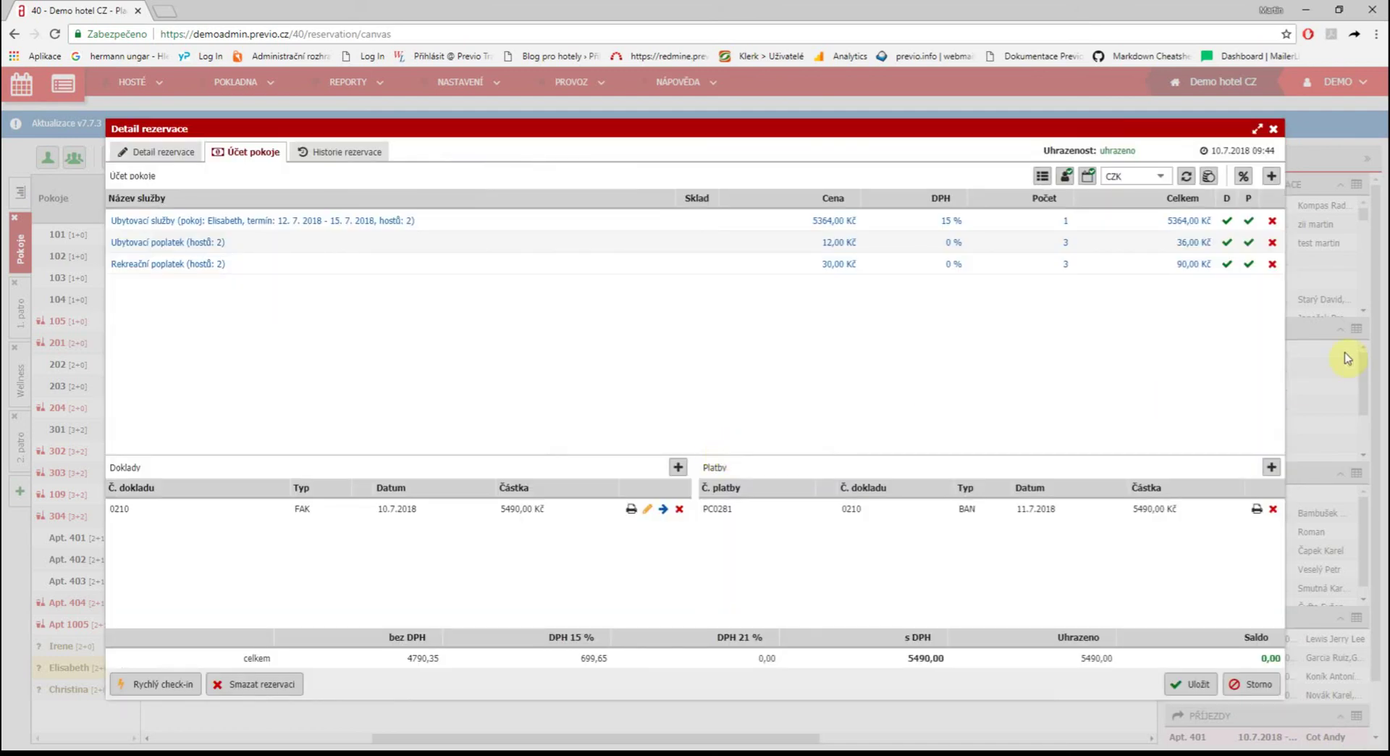